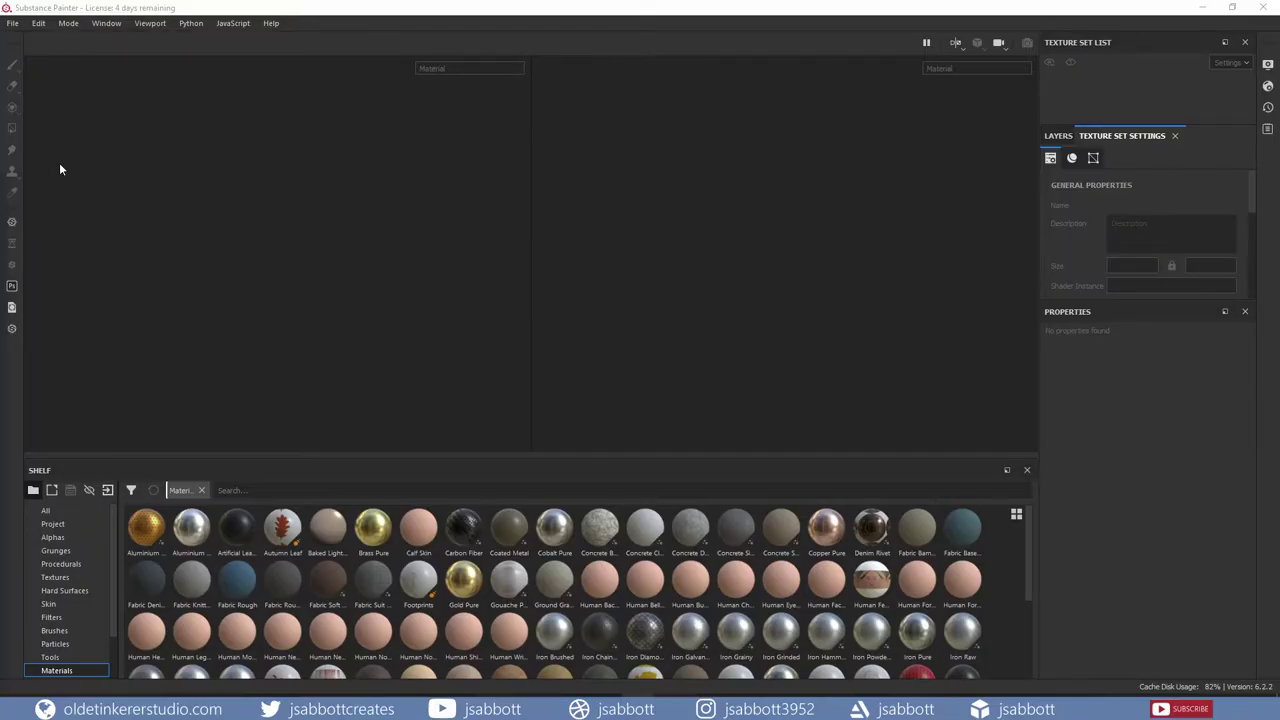
- Create a new project from the crate mesh using the Unreal Engine 4 template at 2048
left_click(12, 23)
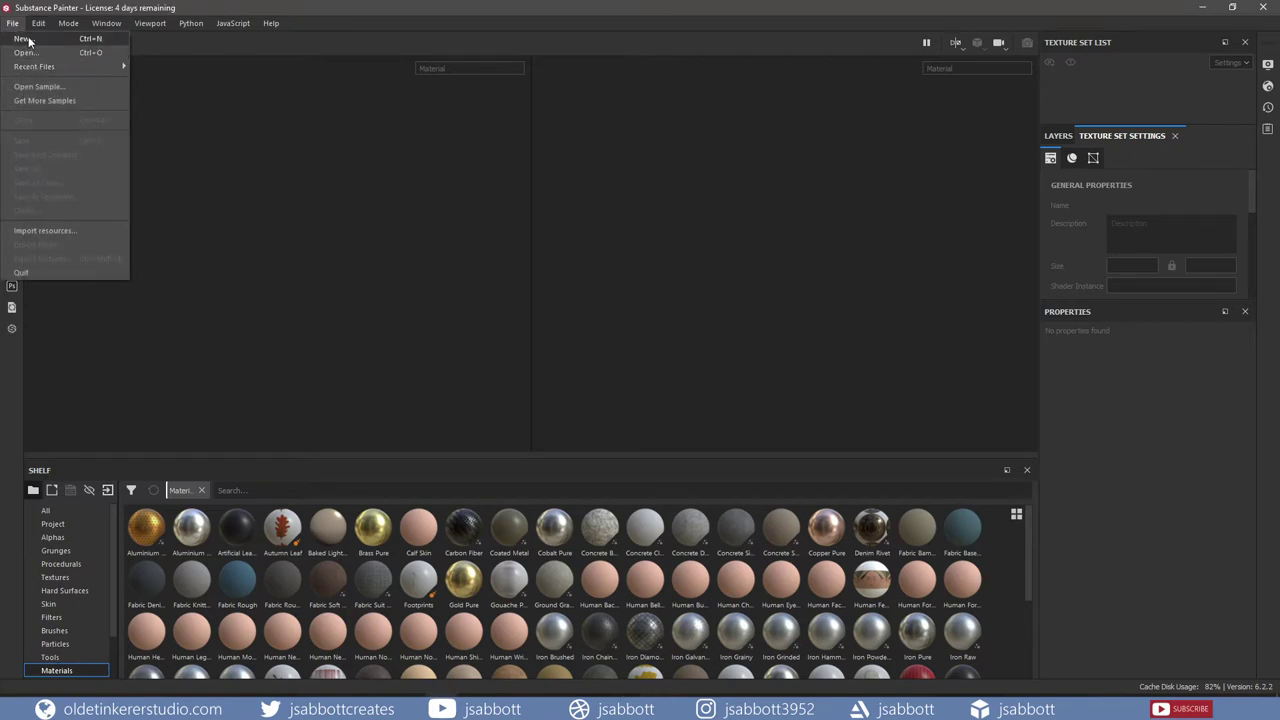
left_click(22, 39)
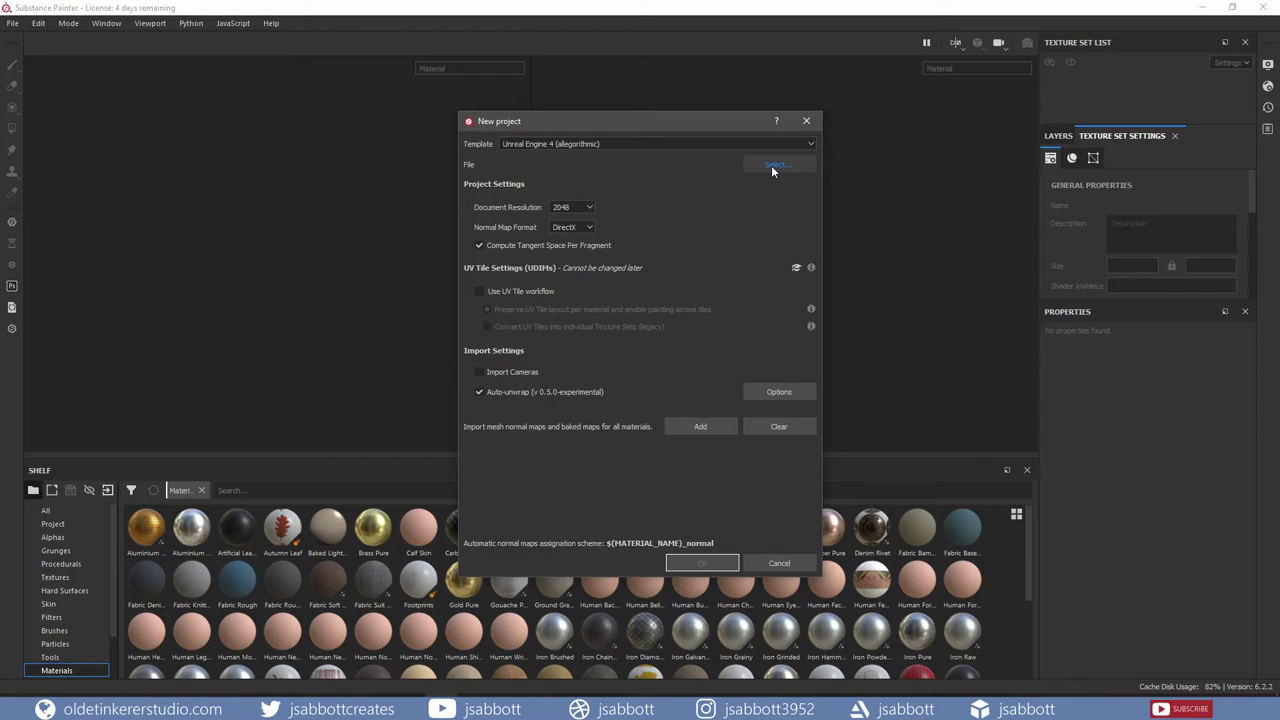
left_click(701, 564)
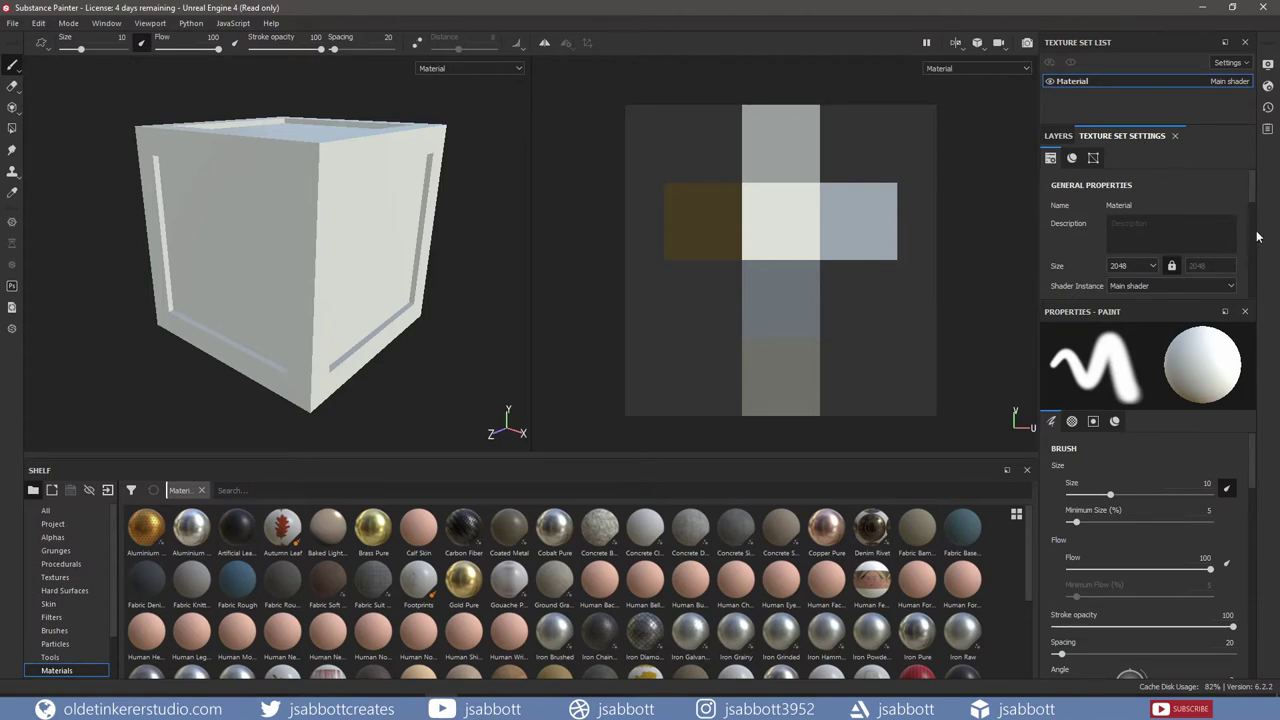
- Open the Baking dialog from the Mesh Maps section of Texture Set Settings
scroll(1252, 238, "down", 1)
scroll(1252, 238, "down", 2)
scroll(1252, 238, "down", 4)
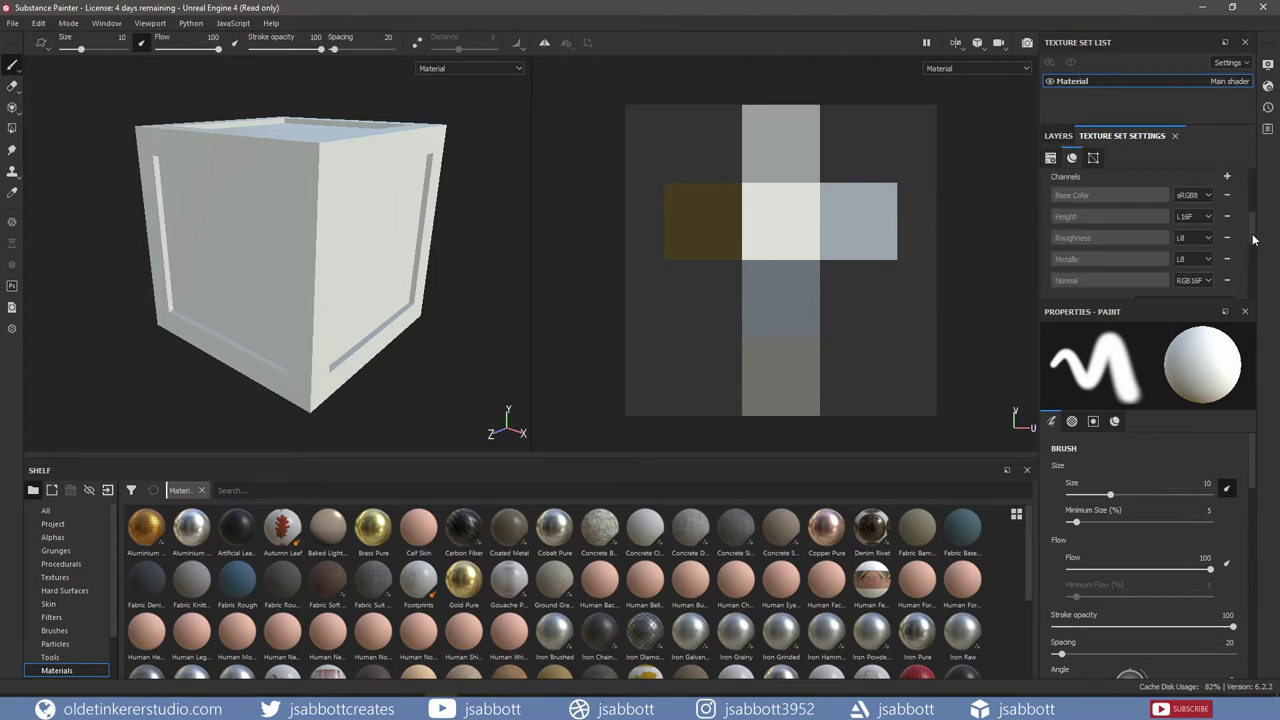
scroll(1252, 240, "down", 1)
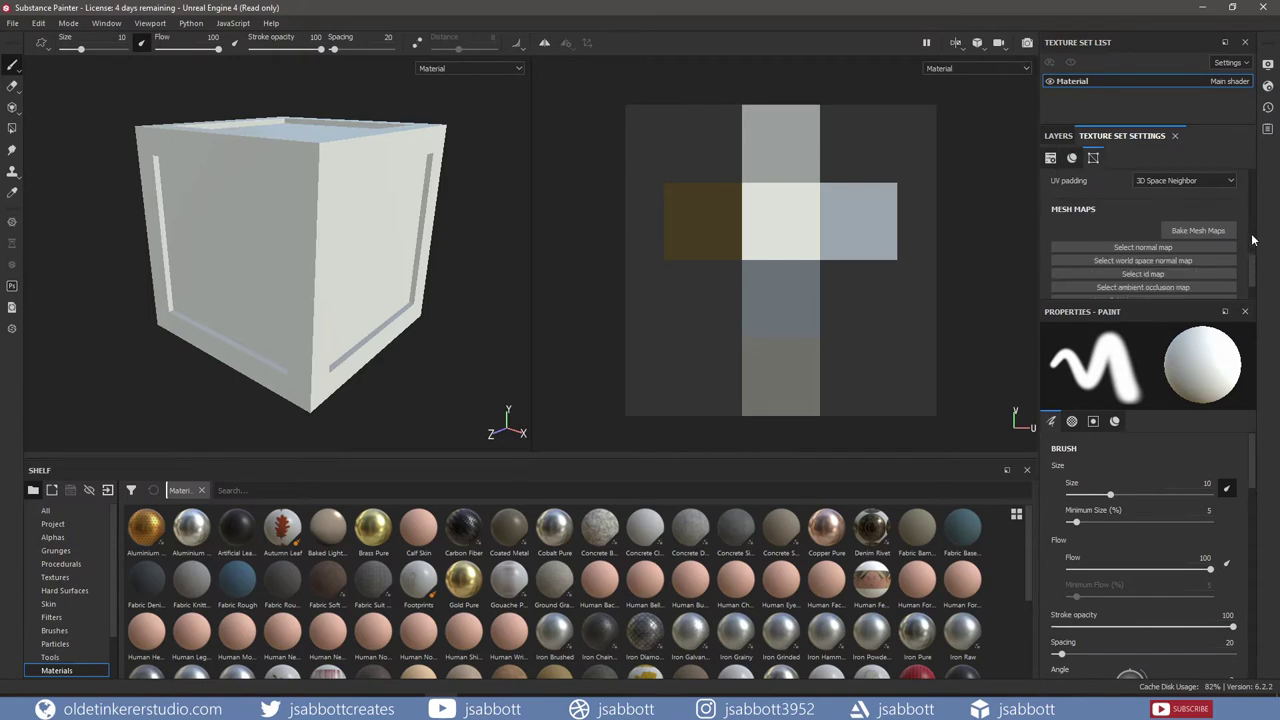
scroll(1252, 240, "down", 1)
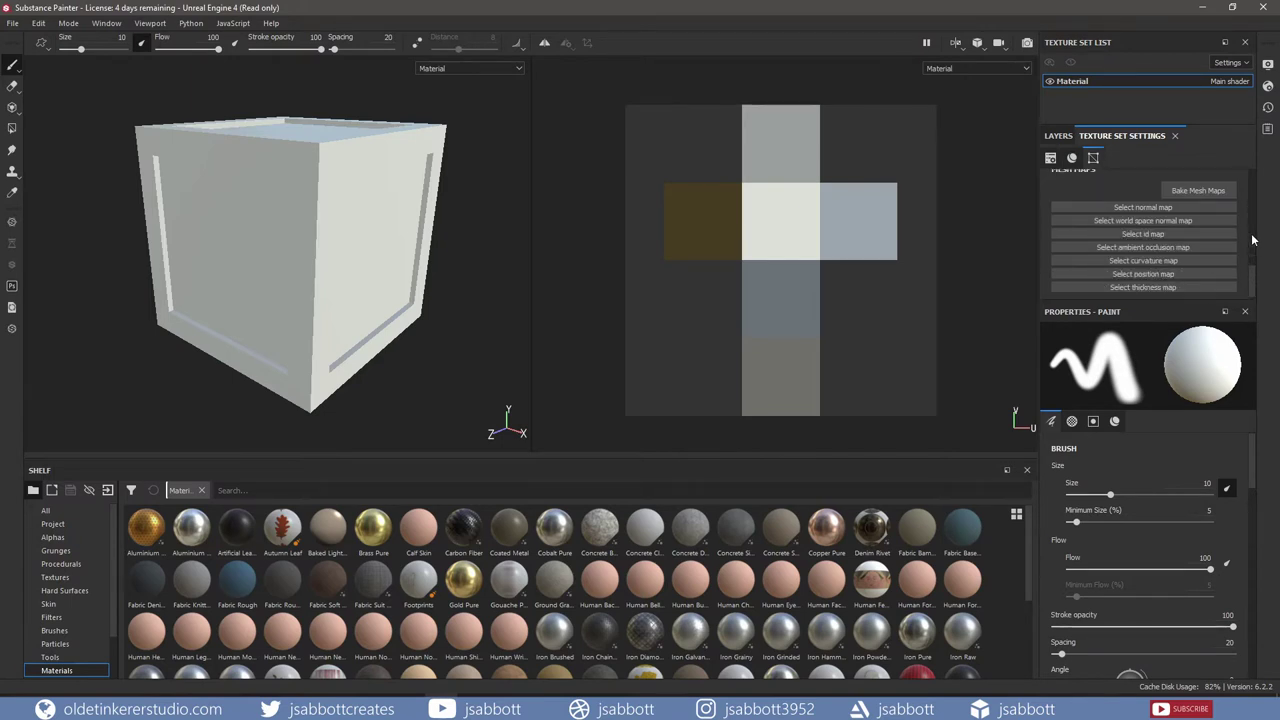
left_click(1200, 190)
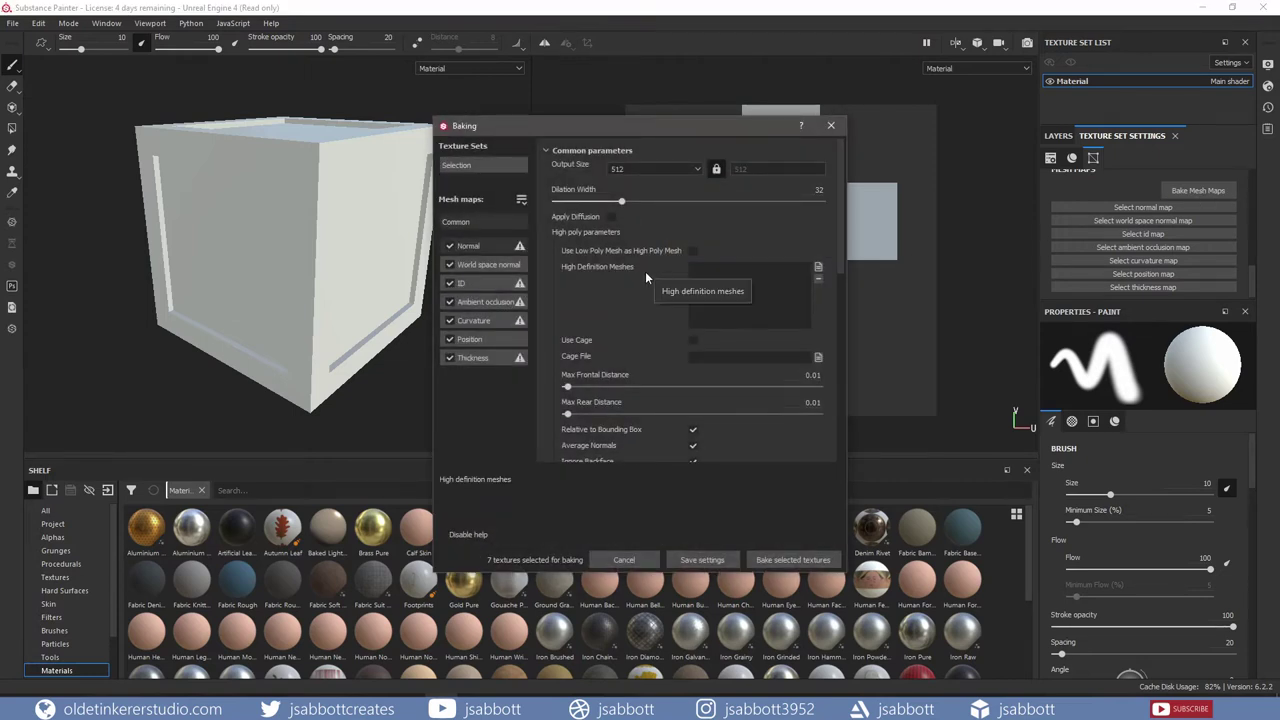
- Bake world space normal, AO, curvature, position and thickness maps at 2048, excluding ID and Normal
left_click(451, 284)
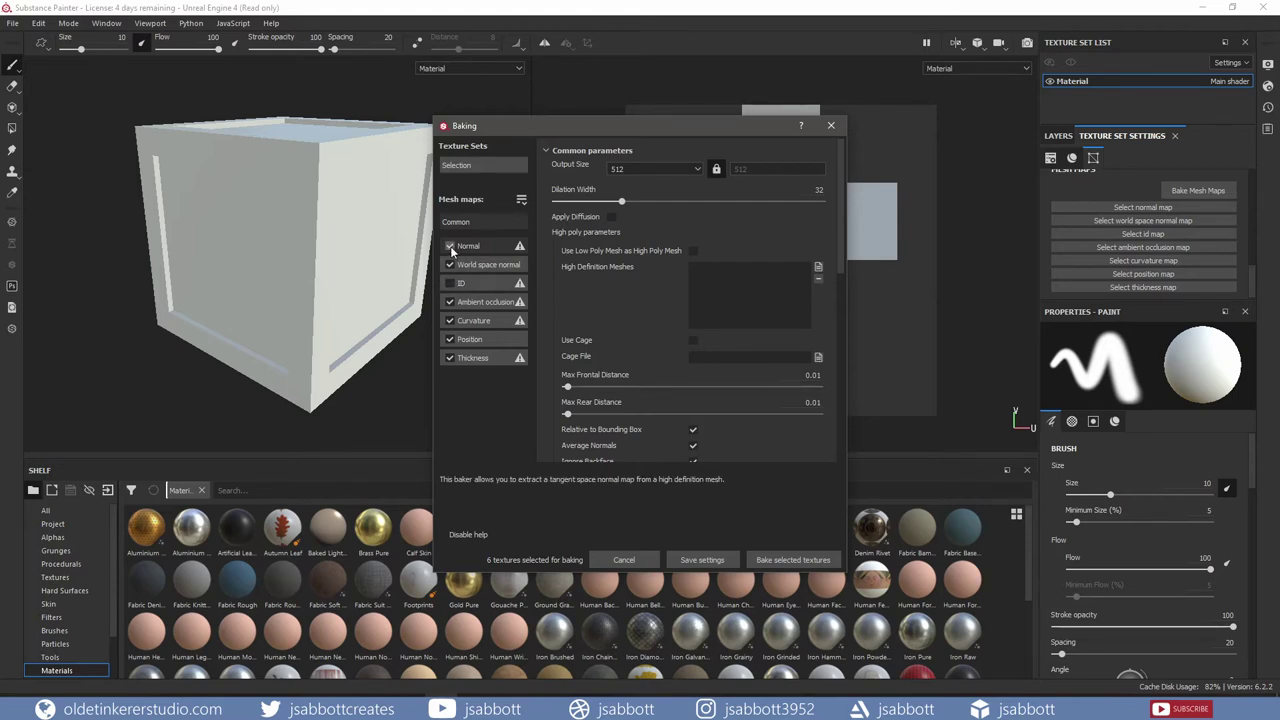
left_click(450, 247)
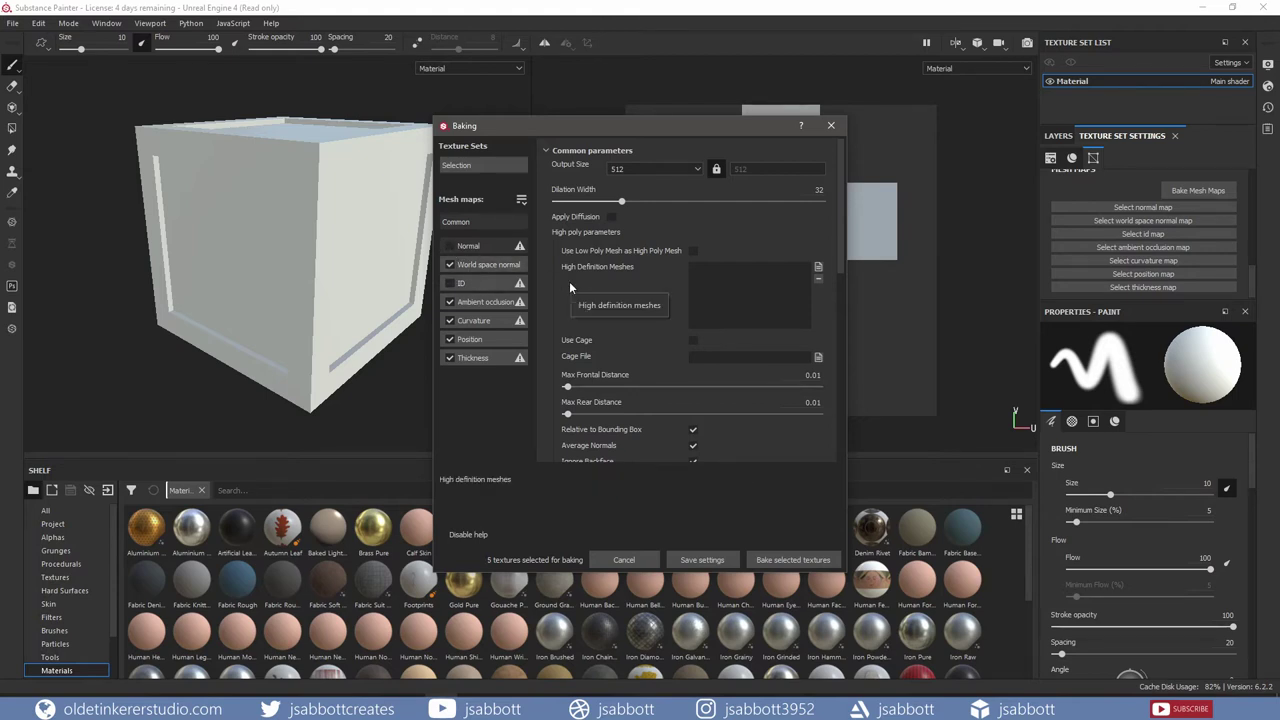
left_click(698, 172)
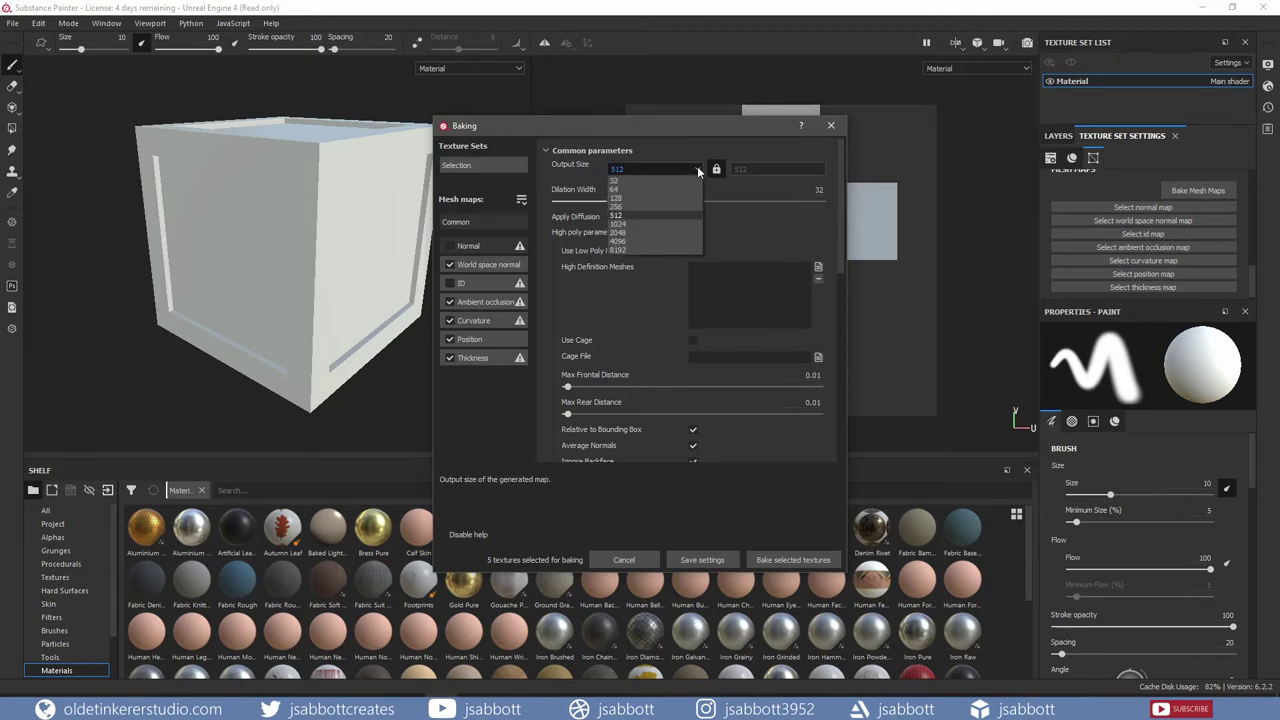
left_click(642, 233)
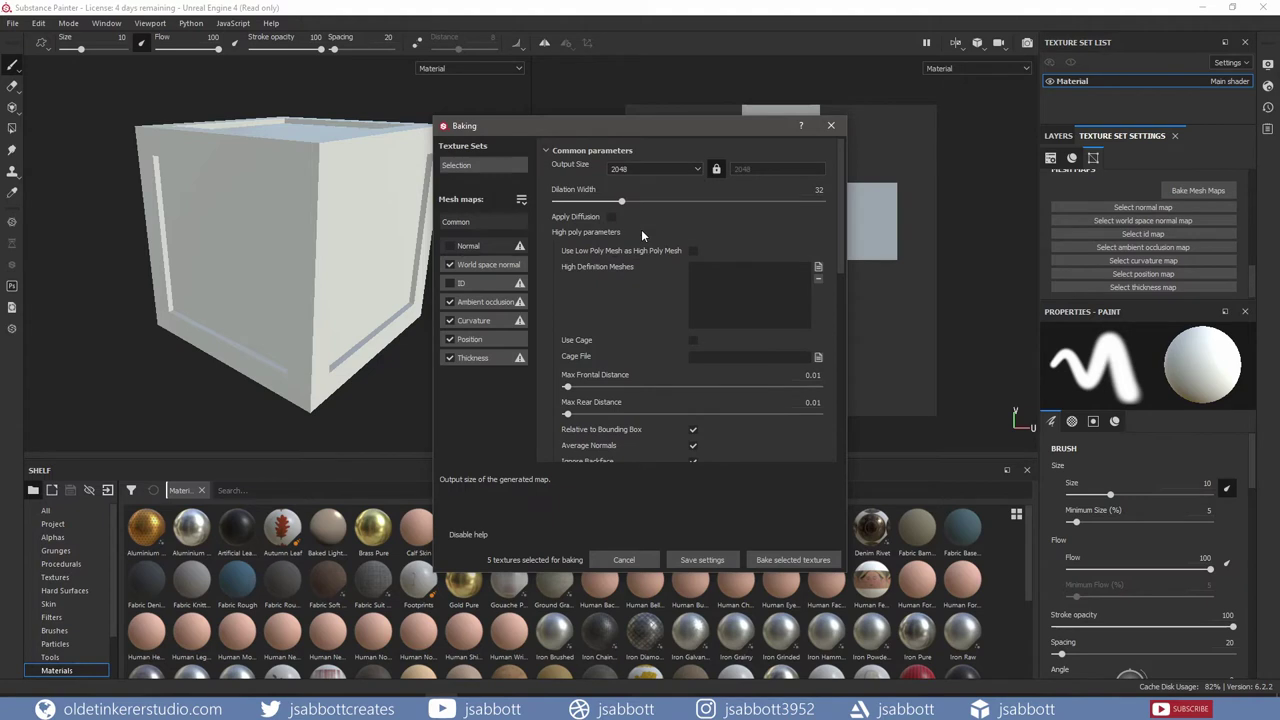
left_click(790, 560)
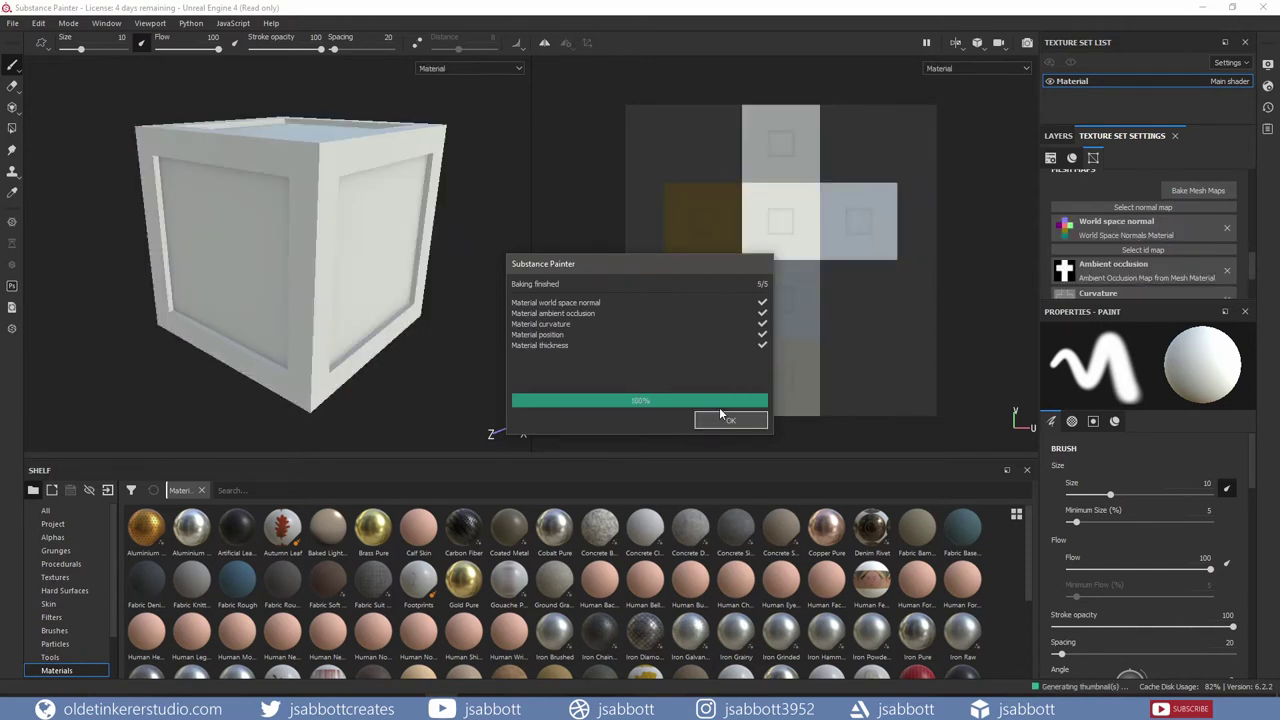
left_click(728, 420)
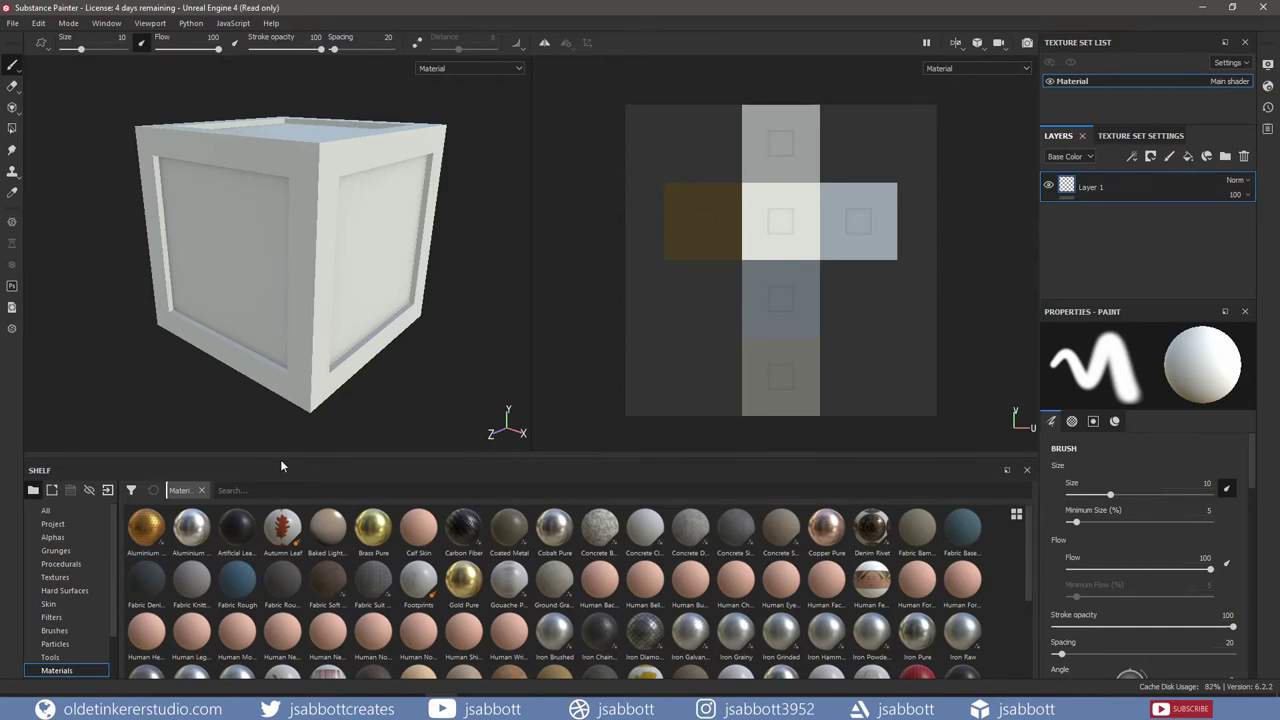
- Search the shelf for 'wood' and apply Wood Ship Hull Old to the crate
left_click(201, 490)
type("wood")
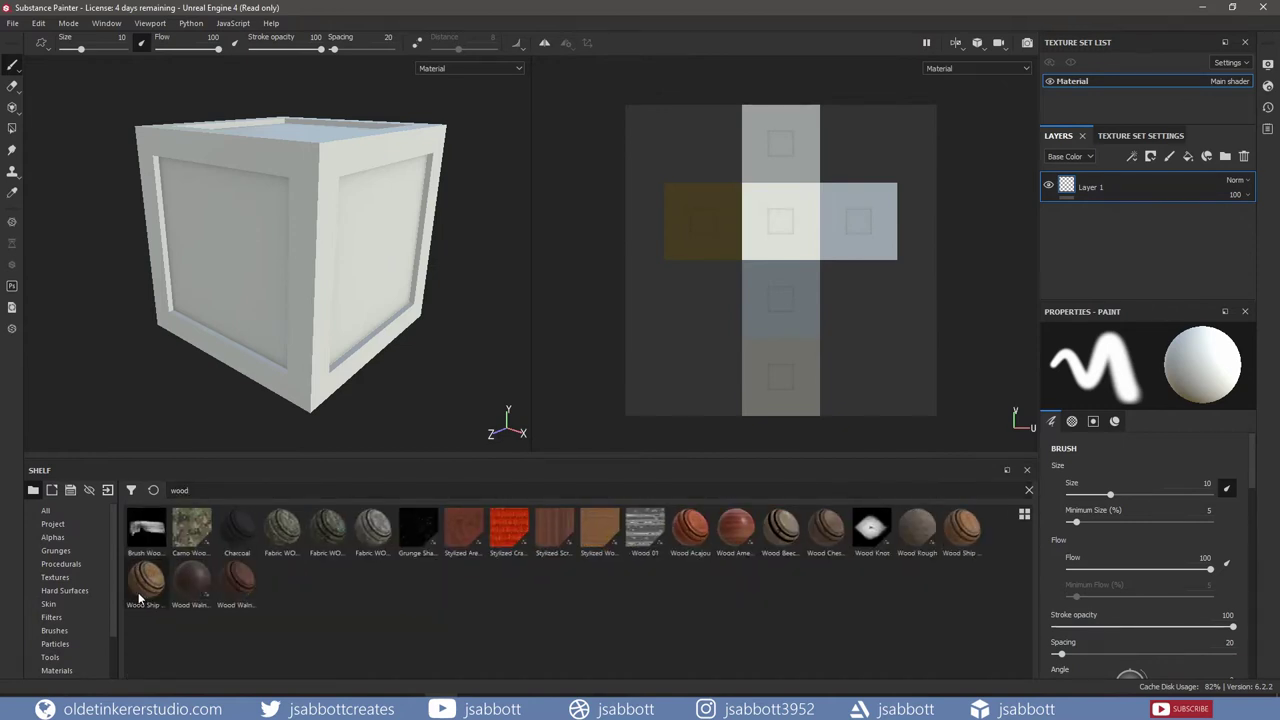
mouse_move(138, 592)
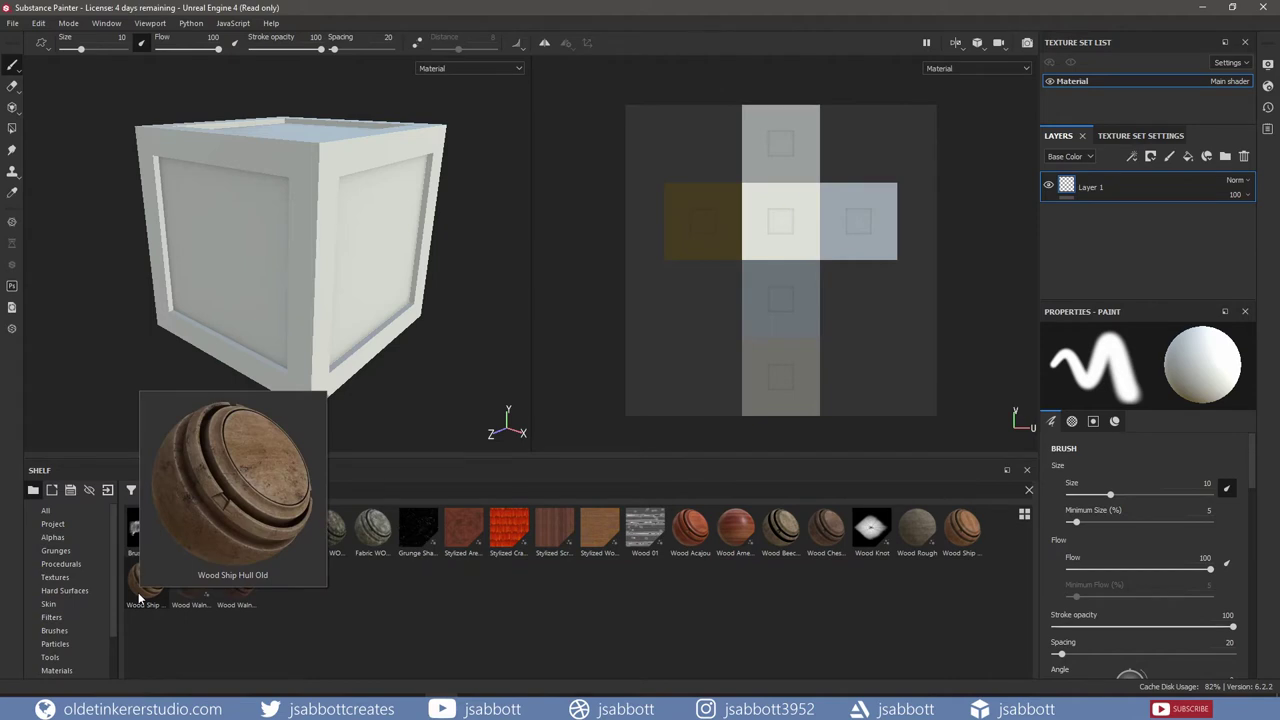
left_click_drag(140, 598, 281, 295)
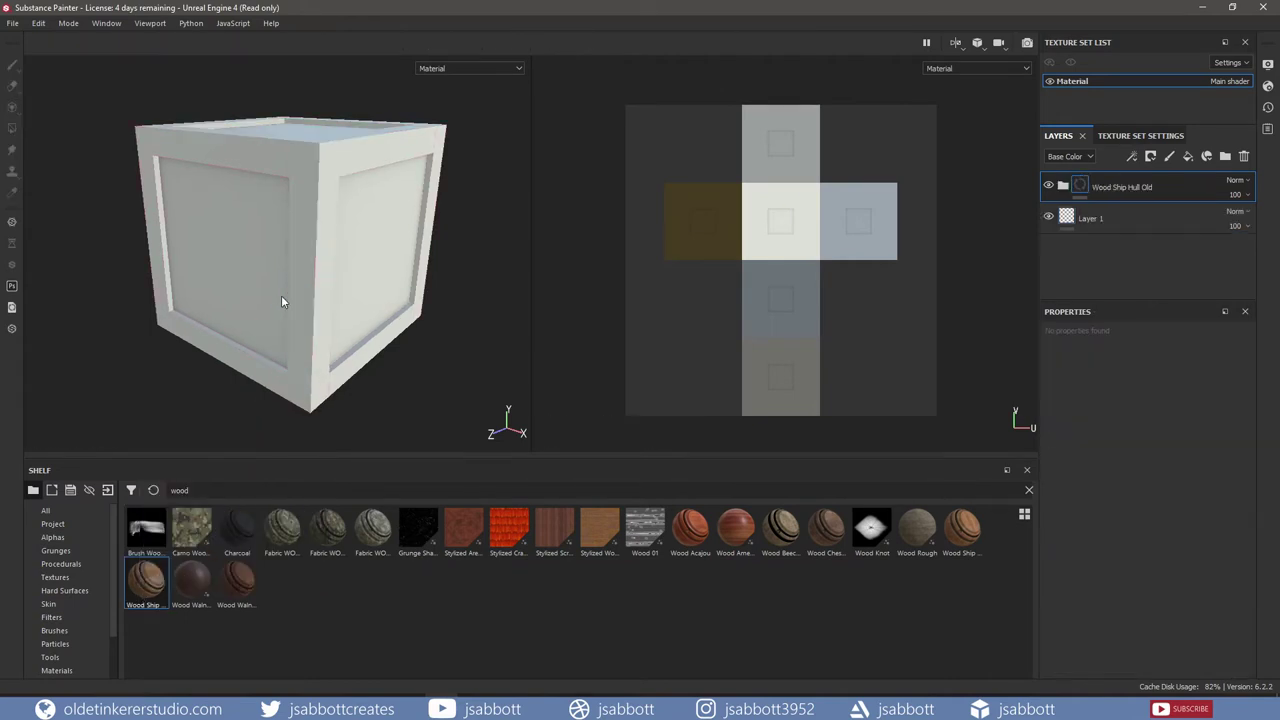
- Expand the Wood Ship Hull Old layer folder and enlarge the layer list to show its sublayers
left_click(1063, 187)
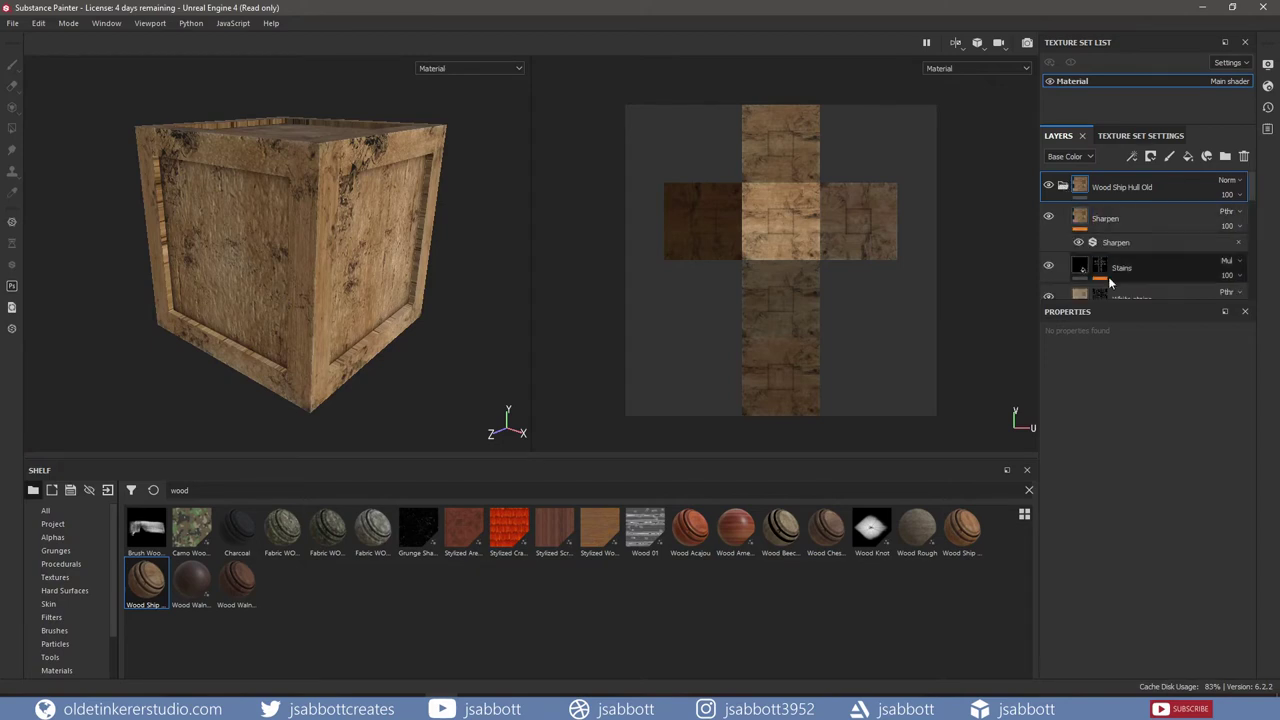
left_click_drag(1115, 303, 1120, 378)
scroll(1136, 303, "down", 2)
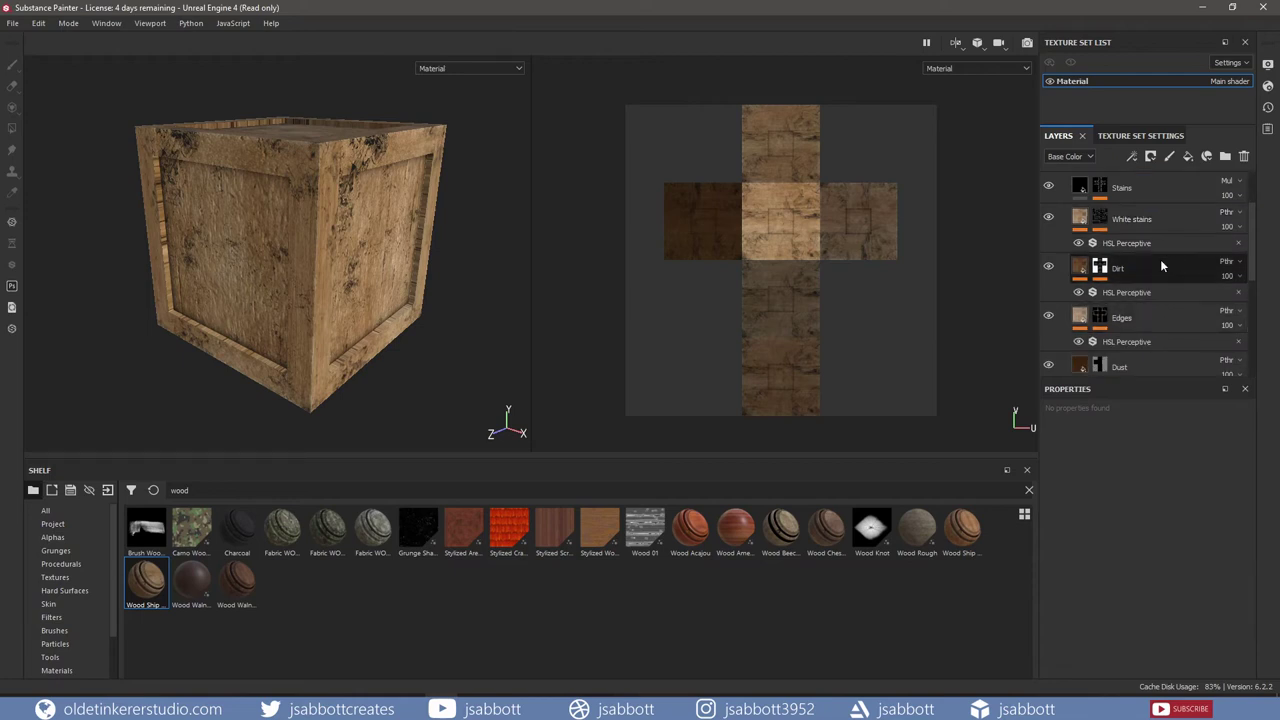
scroll(1157, 267, "down", 5)
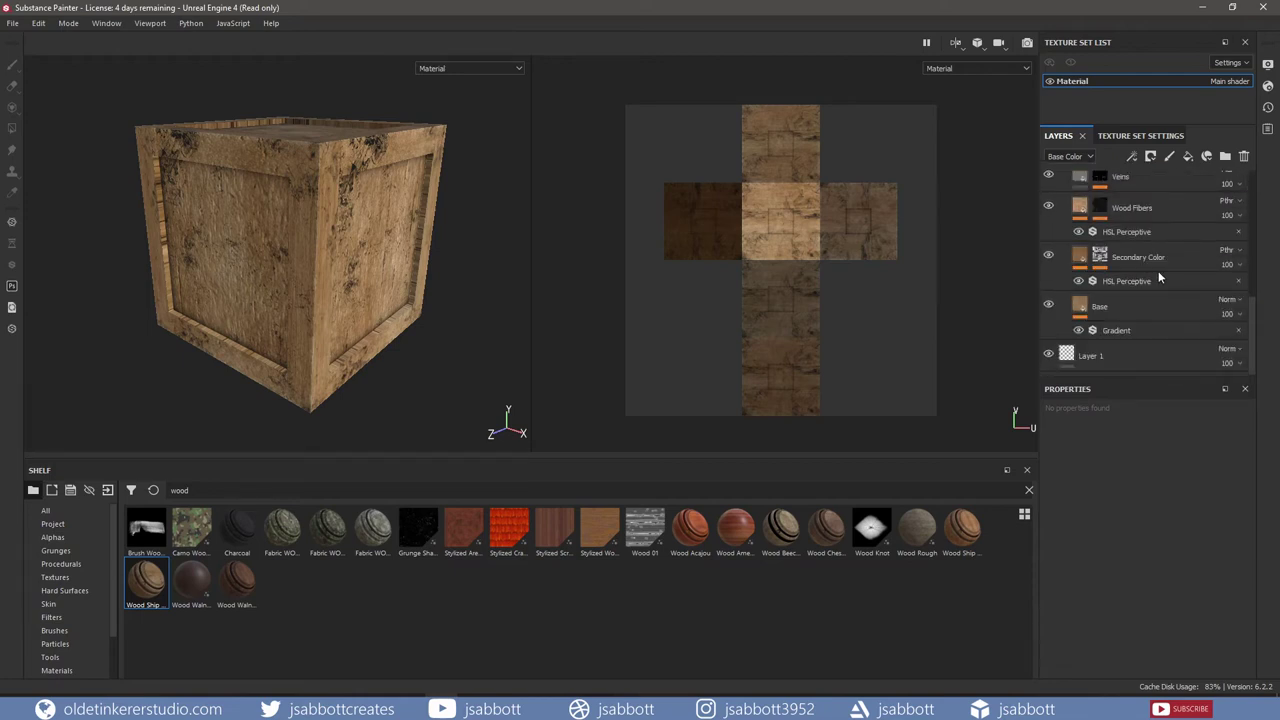
- Darken both Color 1 and Color 2 of the Base layer's Gradient filter
left_click(1135, 330)
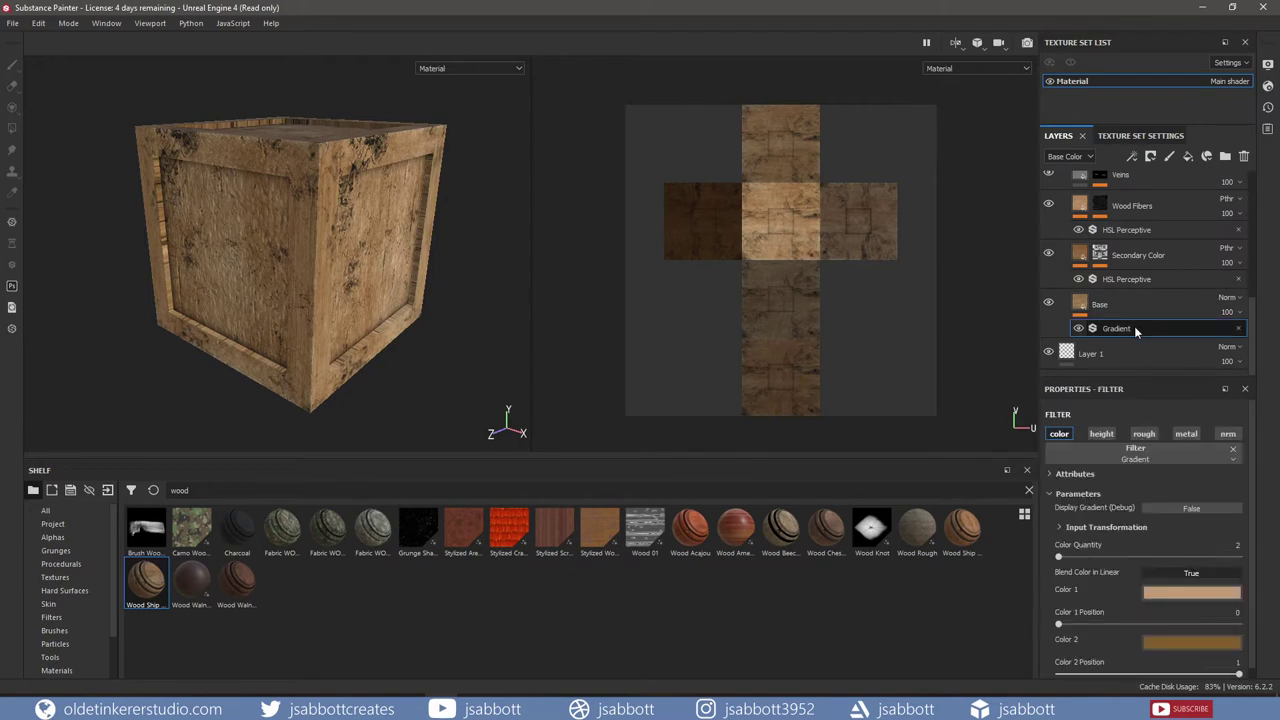
left_click(1190, 596)
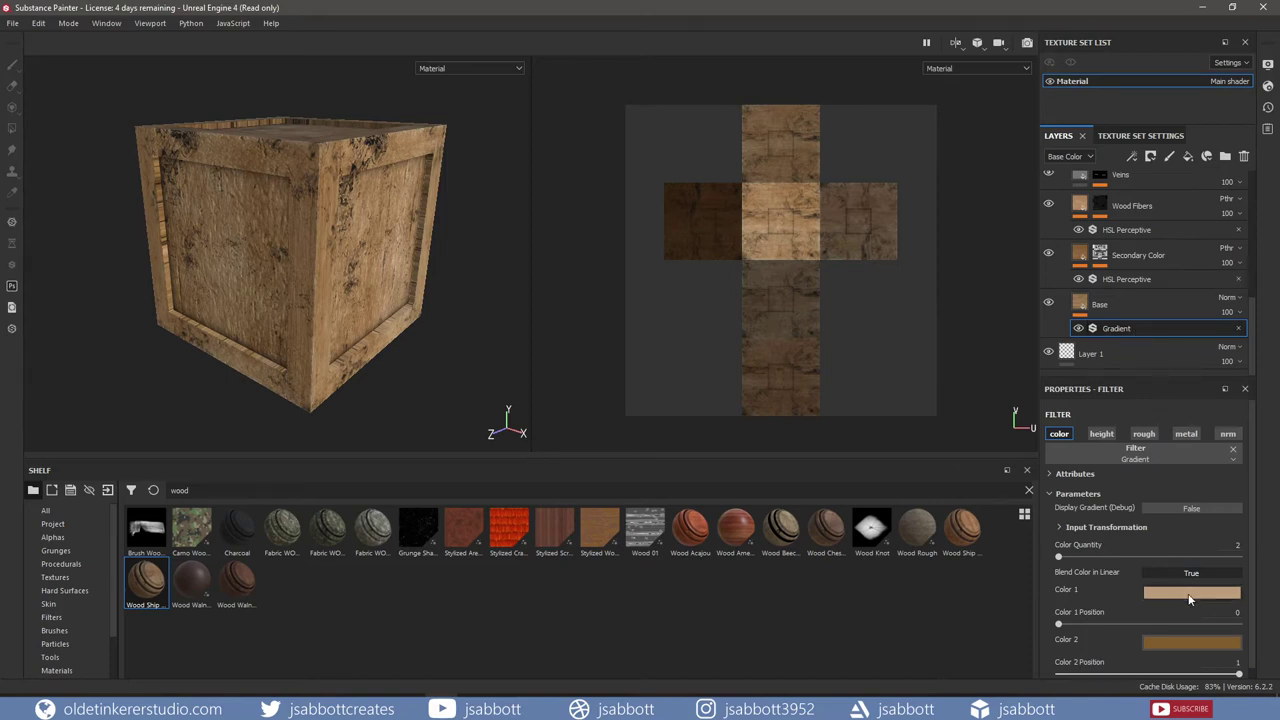
left_click_drag(1130, 480, 1130, 492)
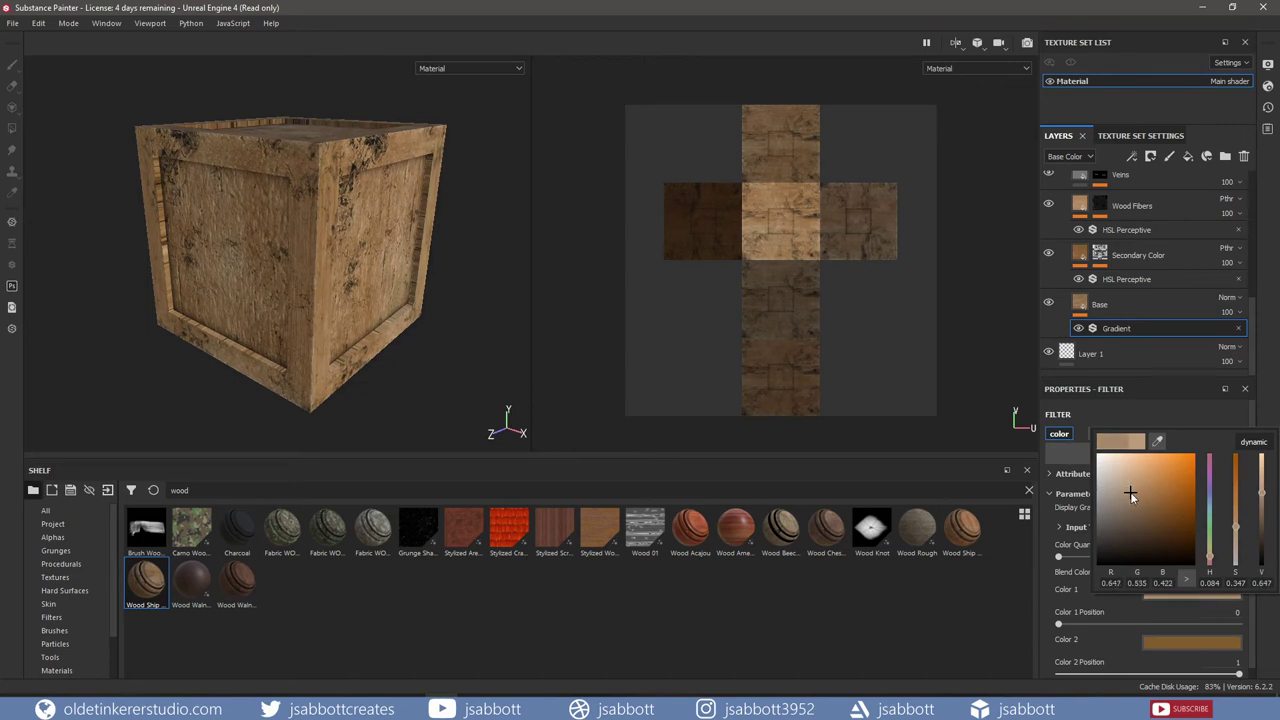
left_click(1185, 639)
left_click(1184, 640)
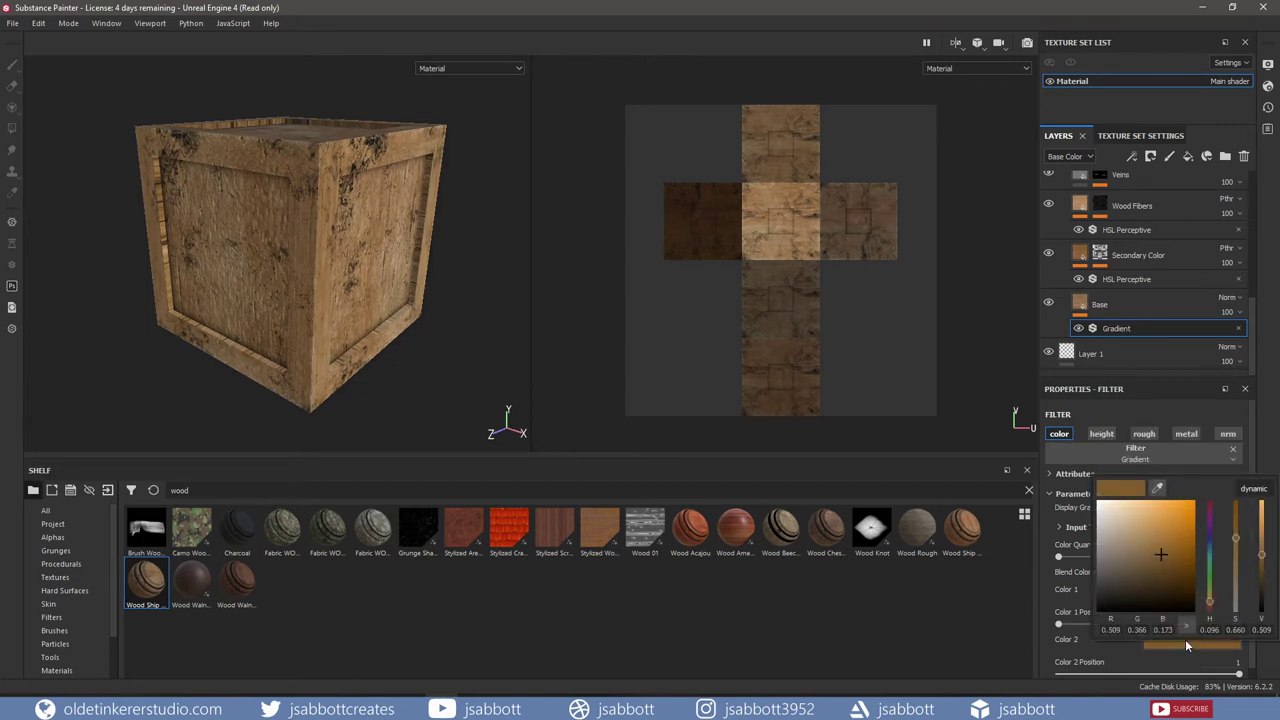
left_click_drag(1162, 553, 1162, 563)
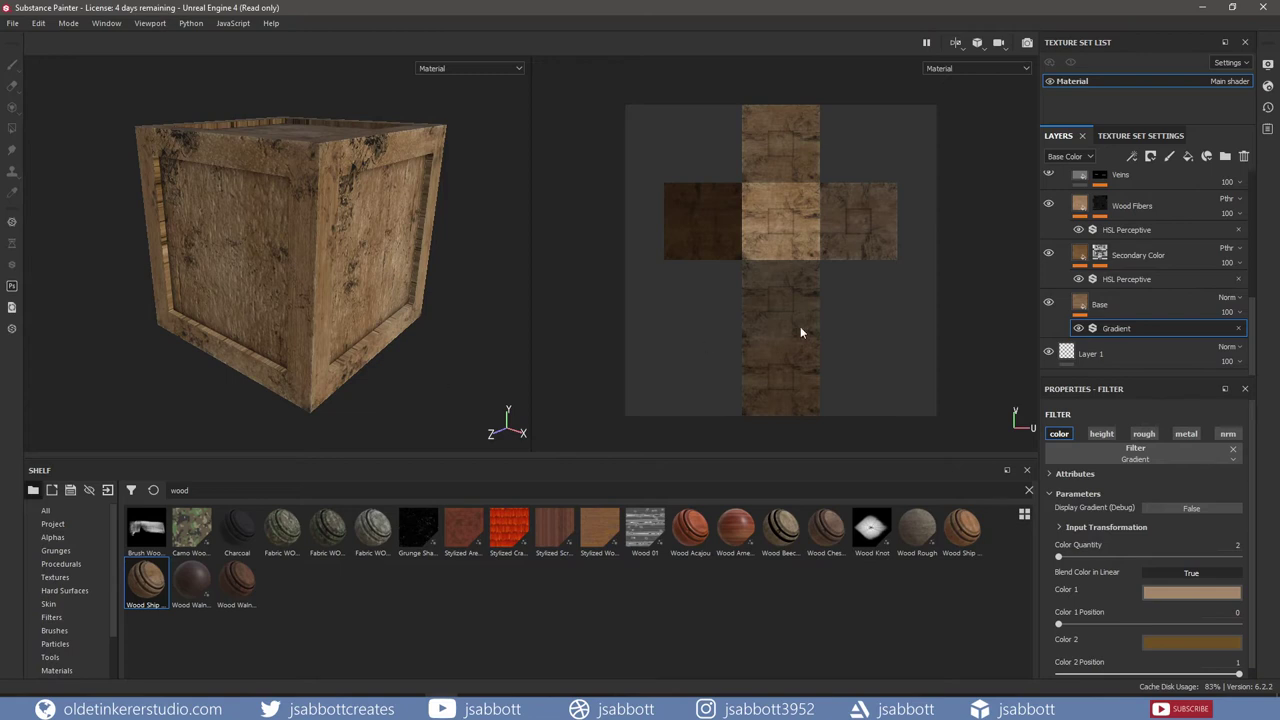
- Lower the lightness of the Secondary Color layer's HSL Perceptive filter
left_click(1156, 283)
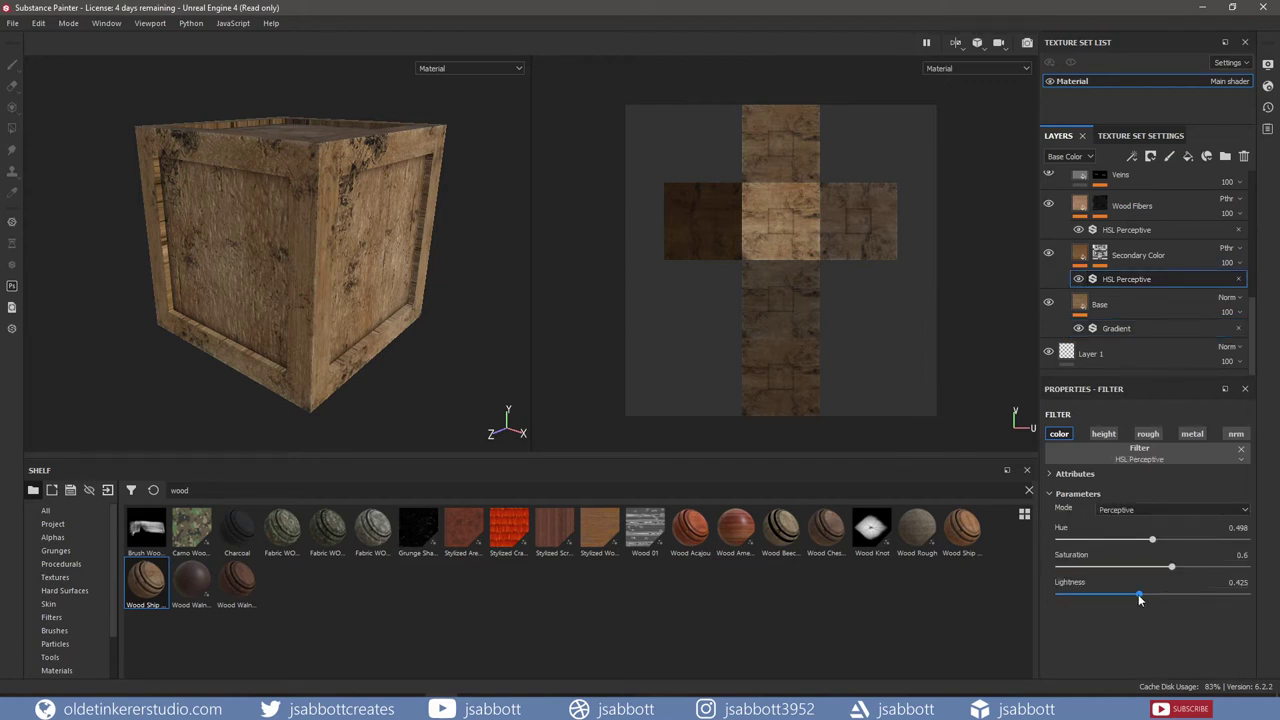
left_click_drag(1139, 598, 1115, 598)
left_click_drag(1171, 567, 1130, 570)
- Raise the Edges layer's HSL Perceptive lightness to 0.751
scroll(1250, 272, "up", 3)
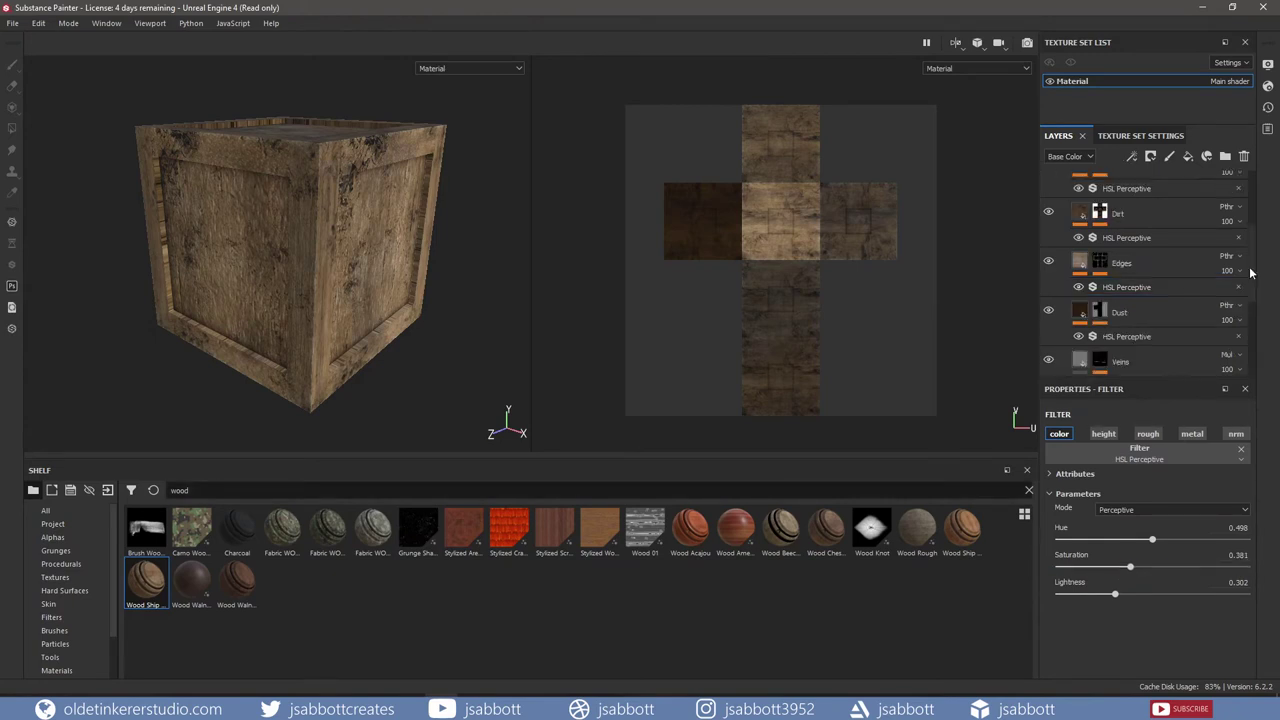
left_click(1160, 286)
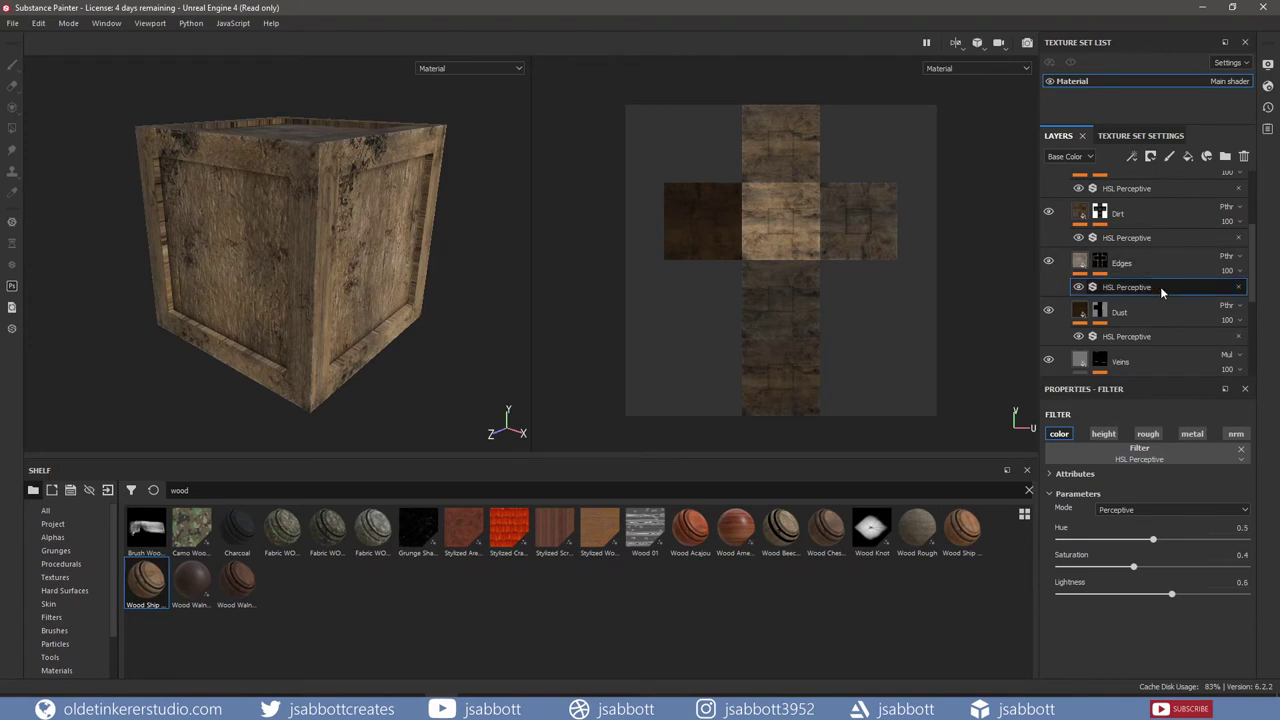
left_click(1178, 596)
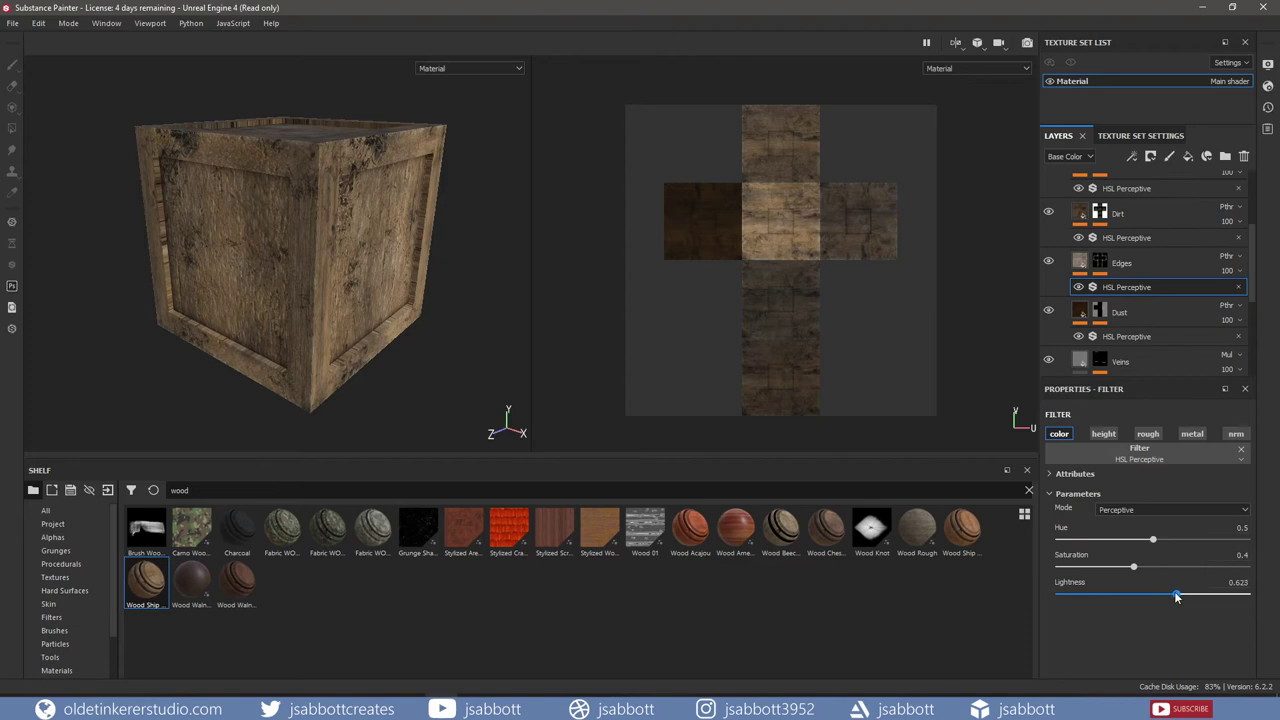
left_click_drag(1178, 596, 1200, 596)
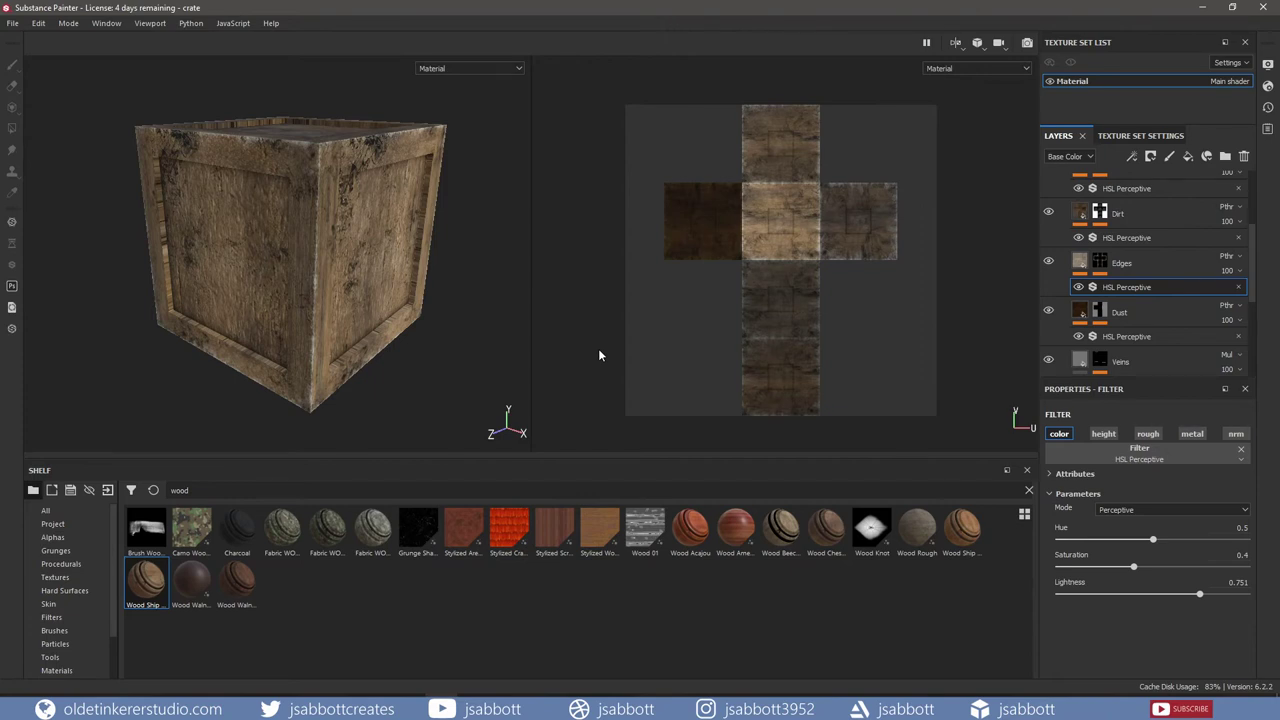
- Filter the alpha stamps in the shelf by 'square'
left_click(66, 539)
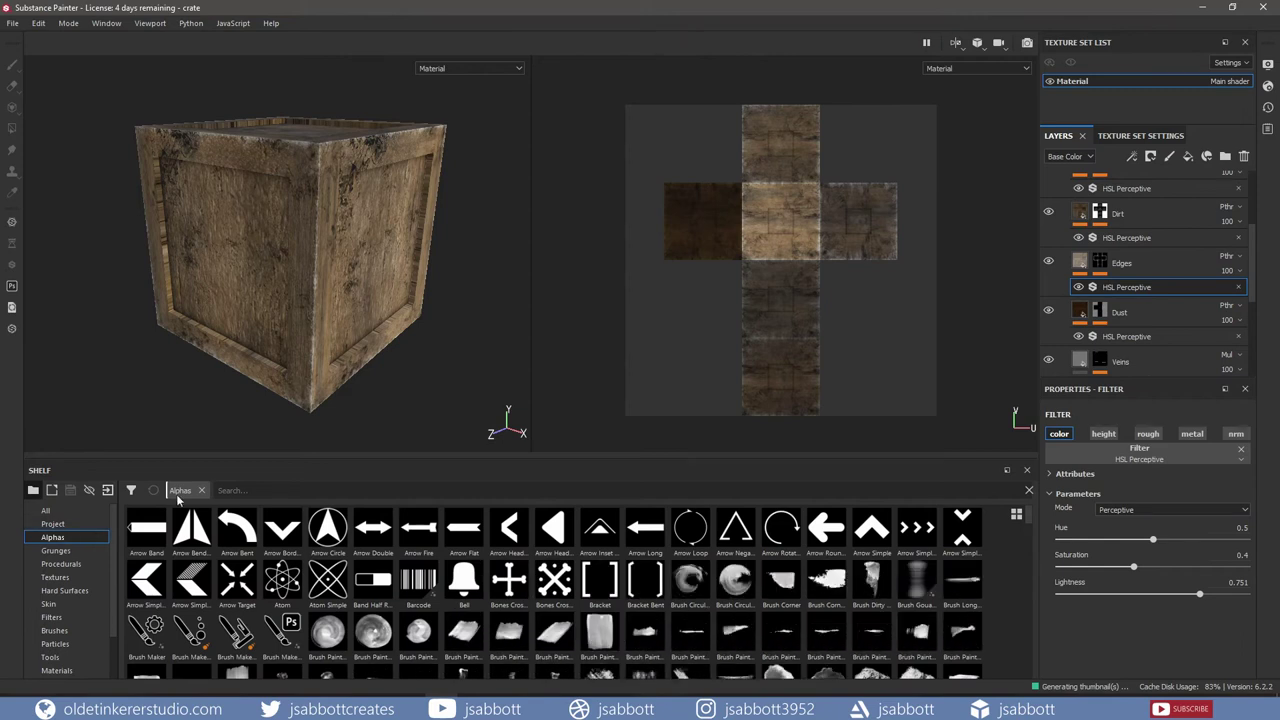
left_click(271, 489)
type("square")
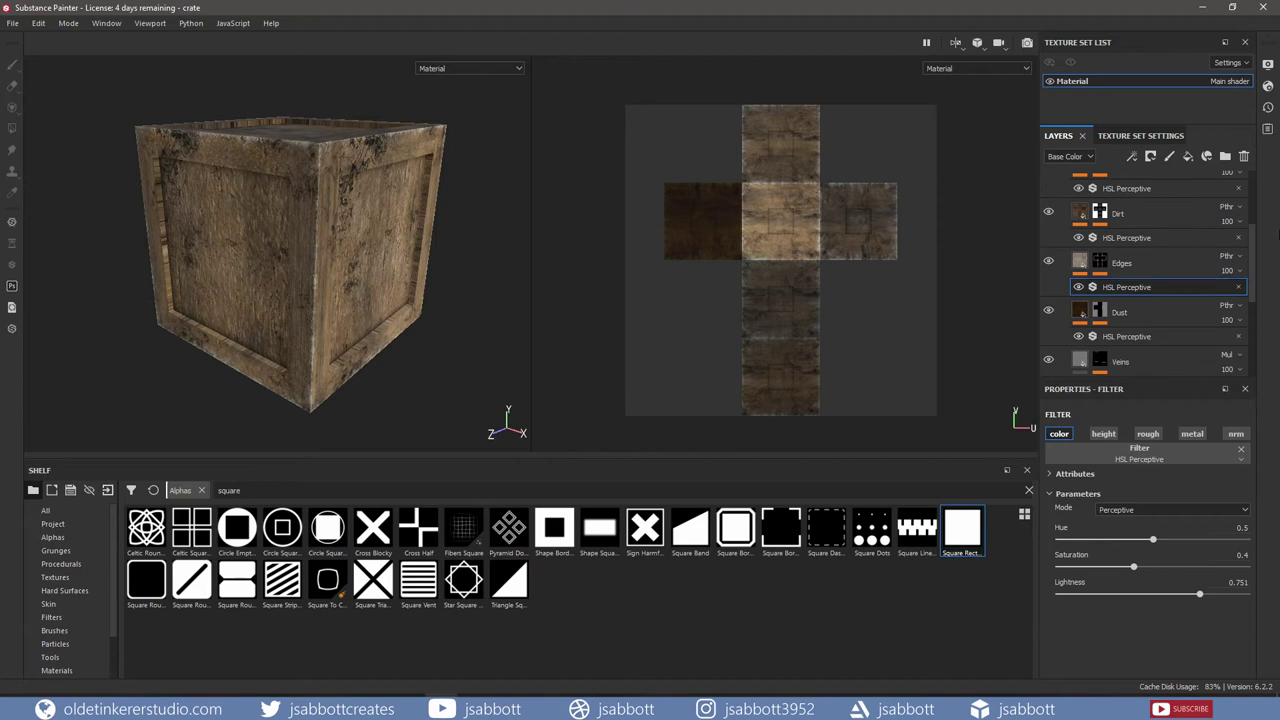
- Collapse the Wood Ship Hull Old folder and add a new fill layer above it
left_click_drag(1254, 248, 1257, 190)
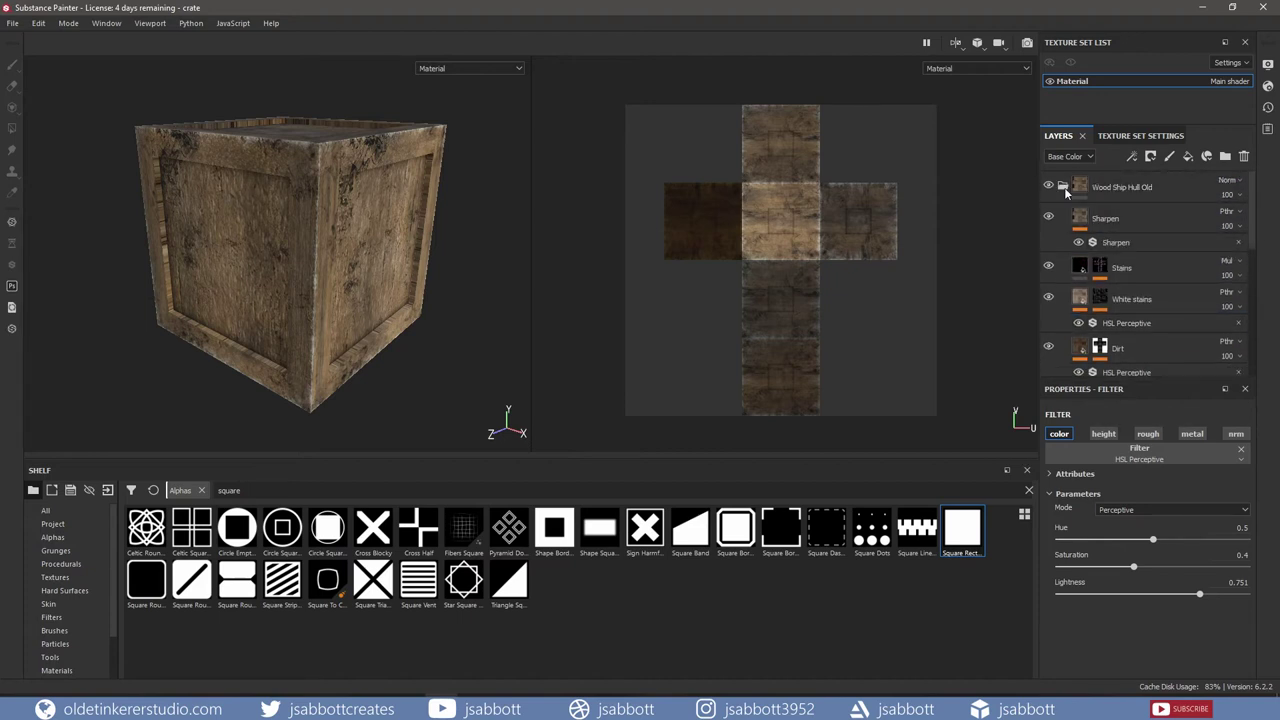
left_click(1064, 188)
left_click(1190, 158)
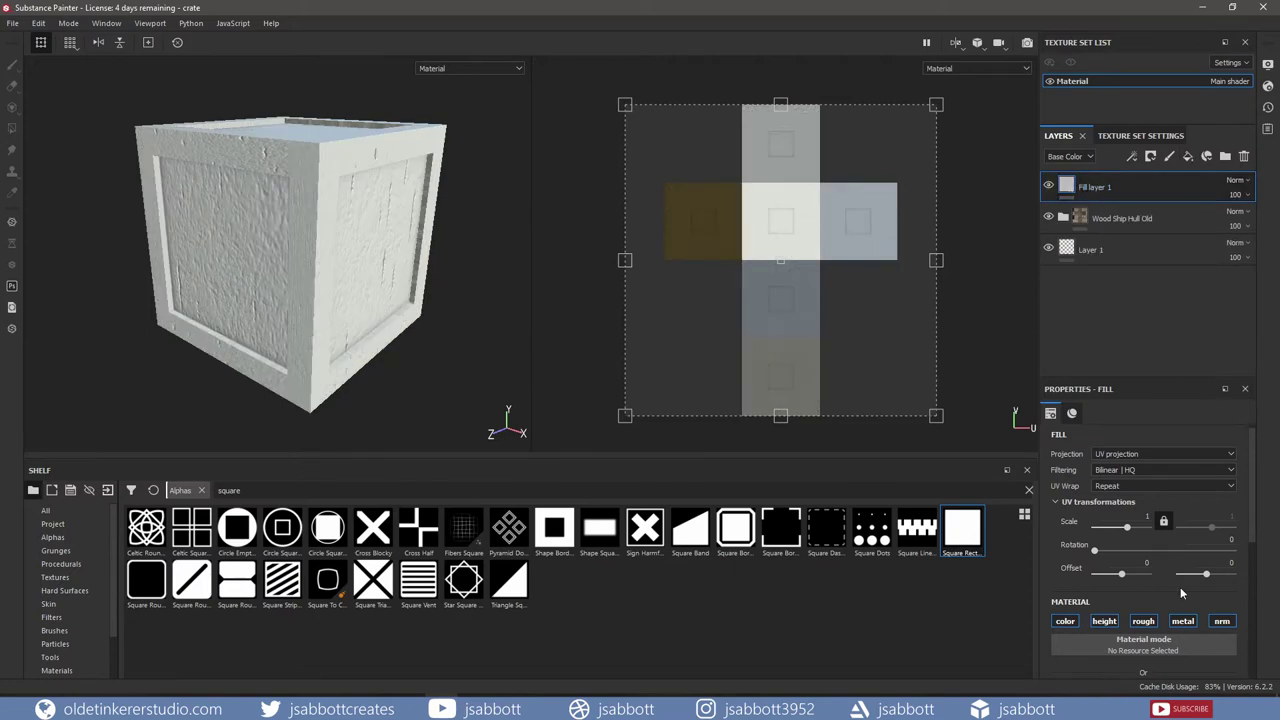
- Limit Fill layer 1 to colour and height channels, with a dark grey base colour
left_click(1155, 623)
left_click(1183, 621)
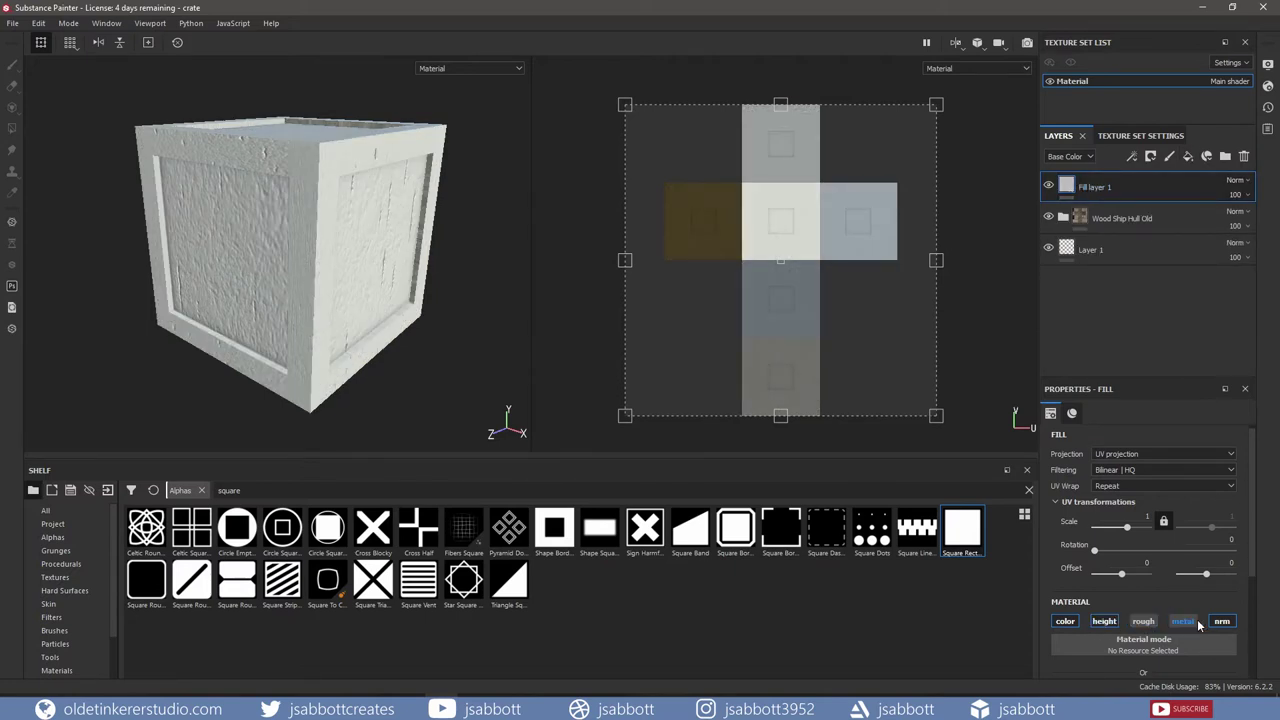
left_click(1222, 621)
scroll(1262, 660, "down", 1)
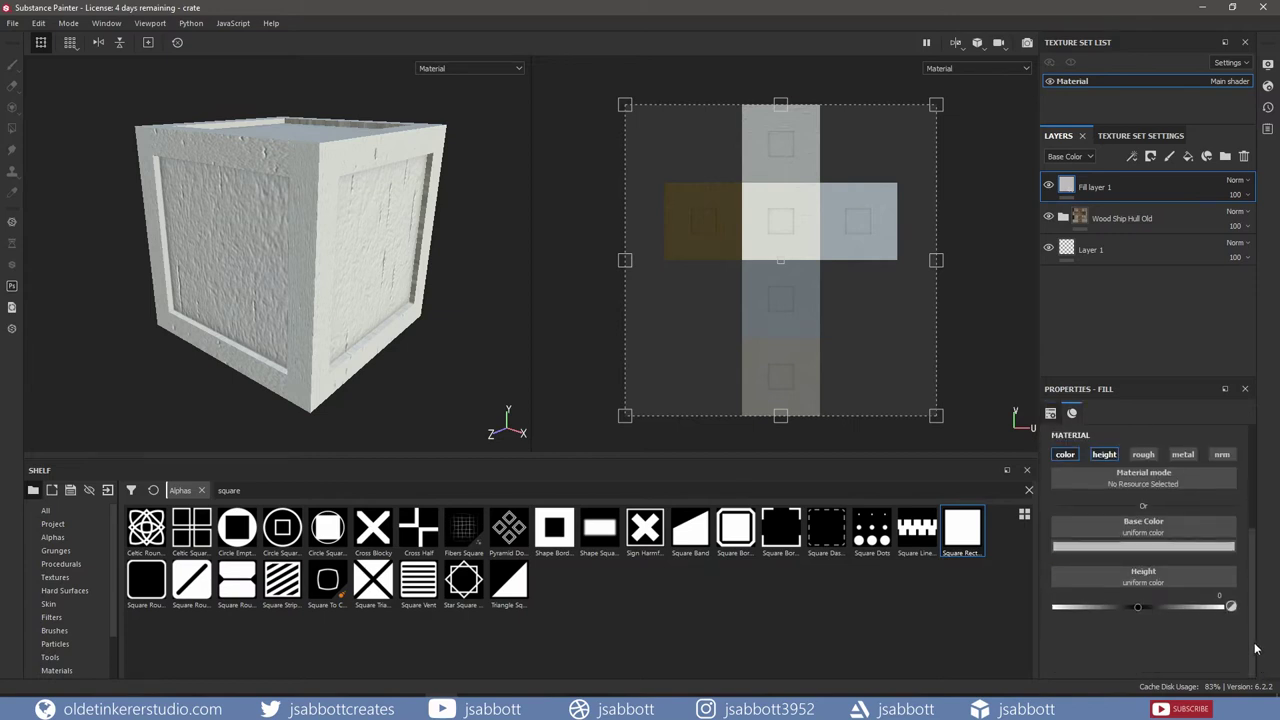
left_click(1152, 548)
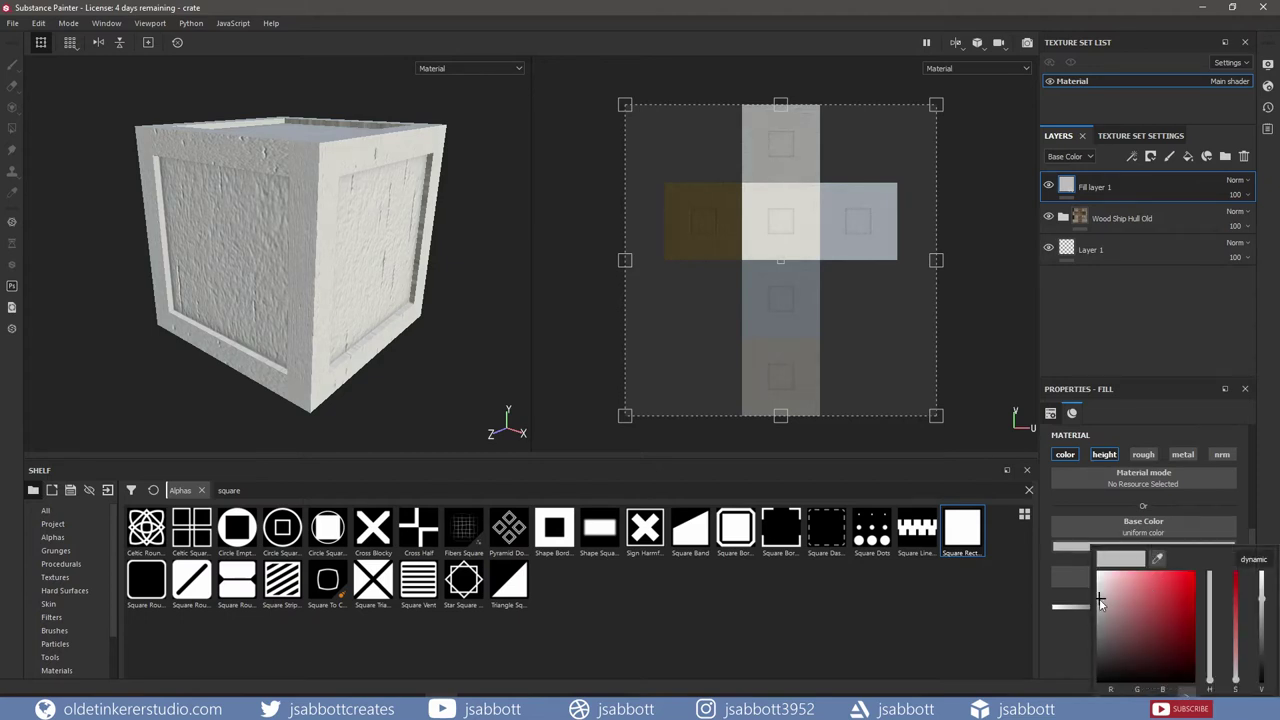
left_click_drag(1099, 598, 1095, 663)
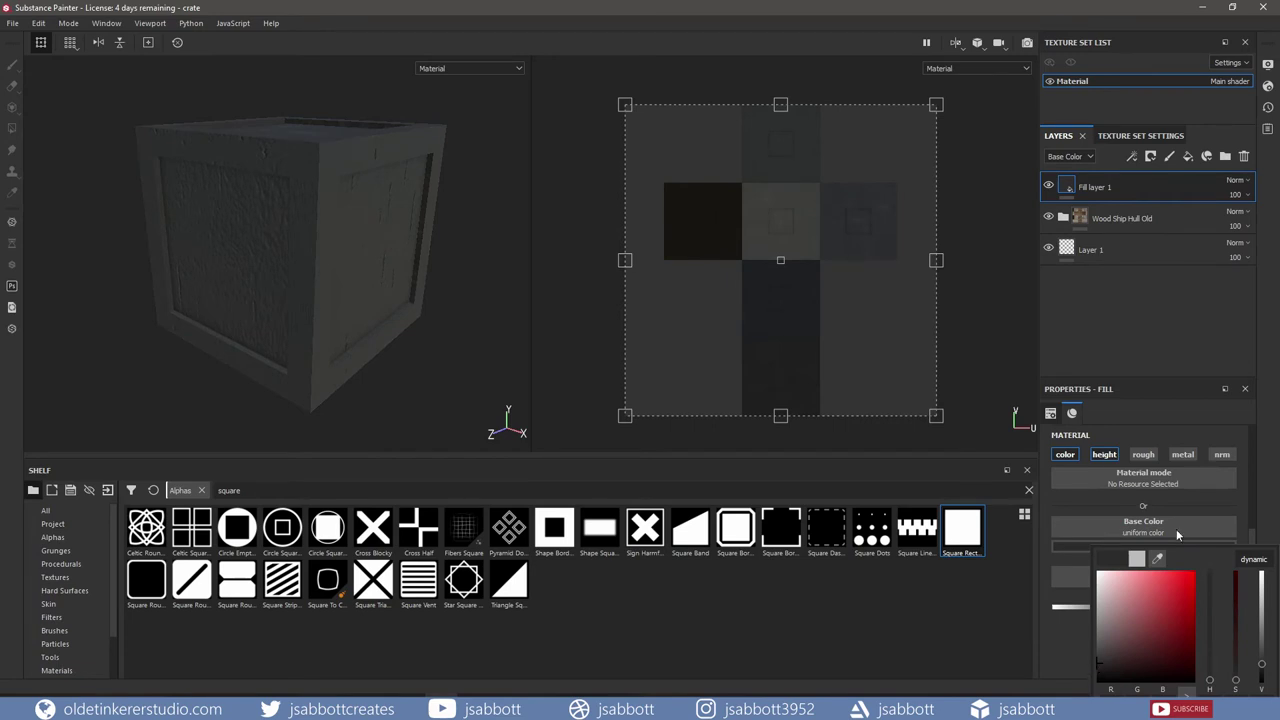
left_click(1063, 655)
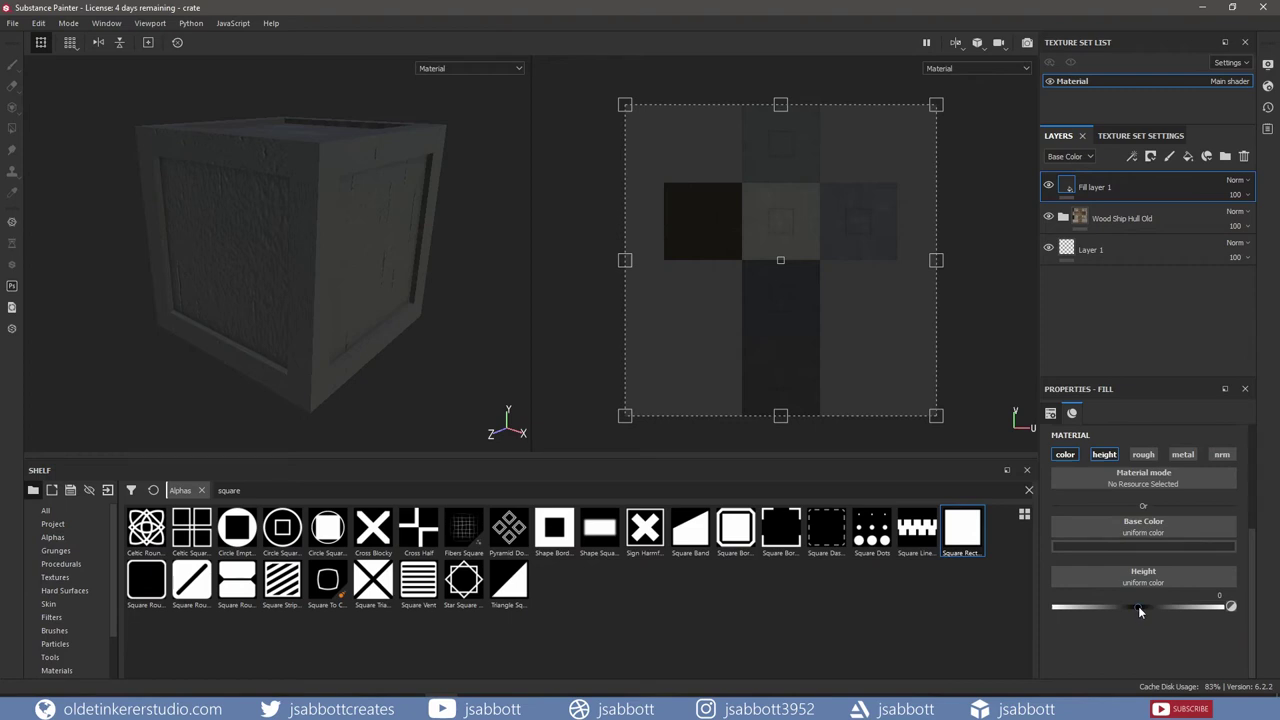
- Set Fill layer 1's height value to -1
left_click_drag(1138, 606, 1132, 606)
left_click_drag(1132, 606, 1026, 605)
middle_click_drag(793, 284, 756, 299)
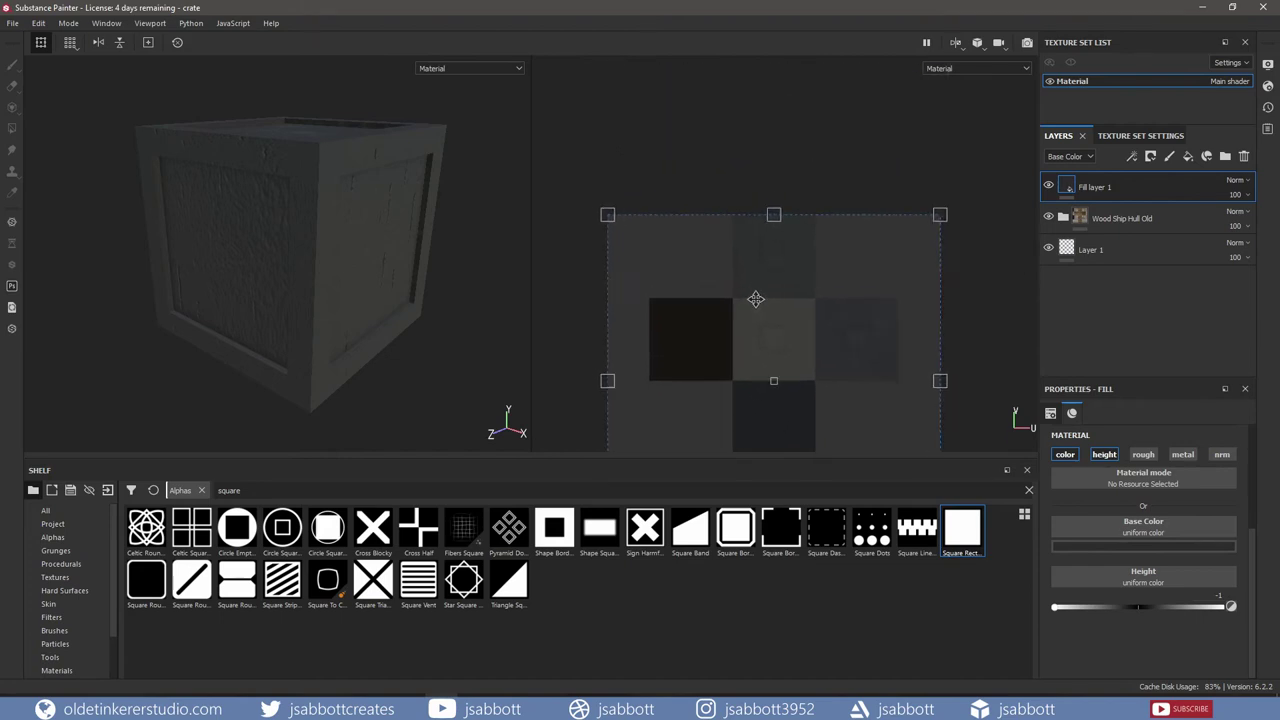
- Zoom the 2D texture view in close on one square panel of the crate's UV layout
scroll(756, 299, "up", 6)
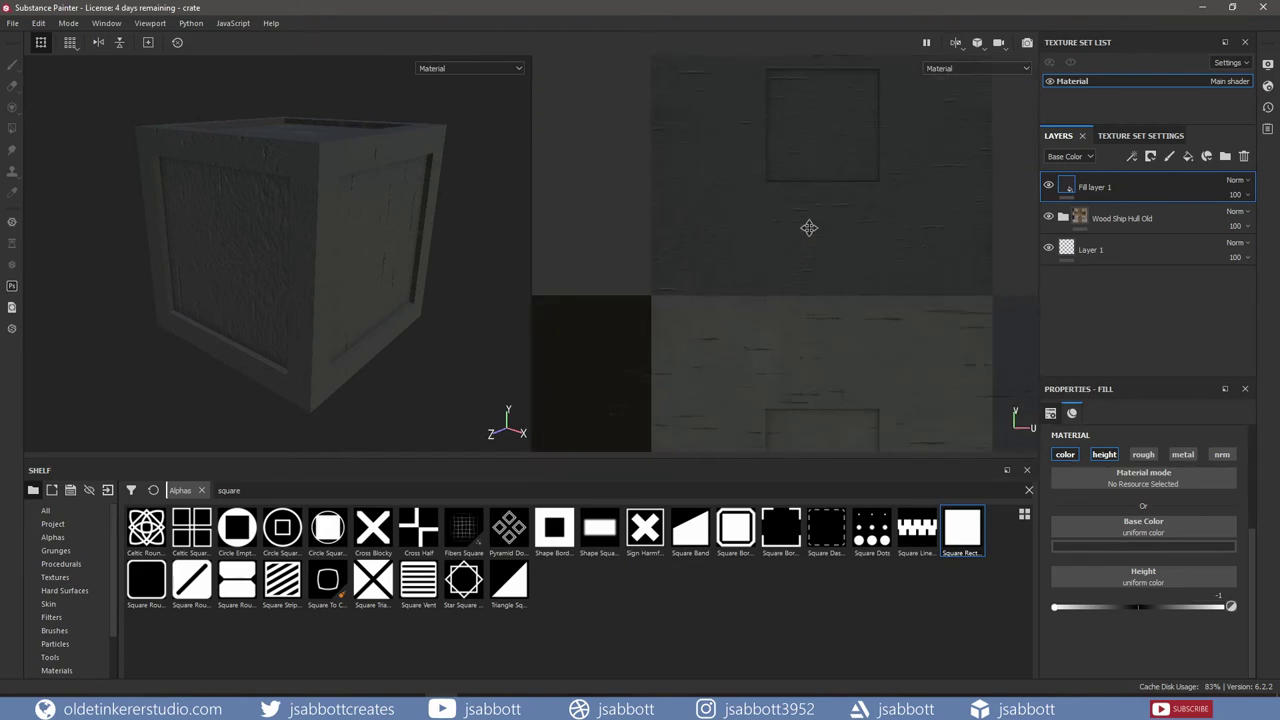
scroll(809, 228, "up", 2)
middle_click_drag(809, 228, 794, 326)
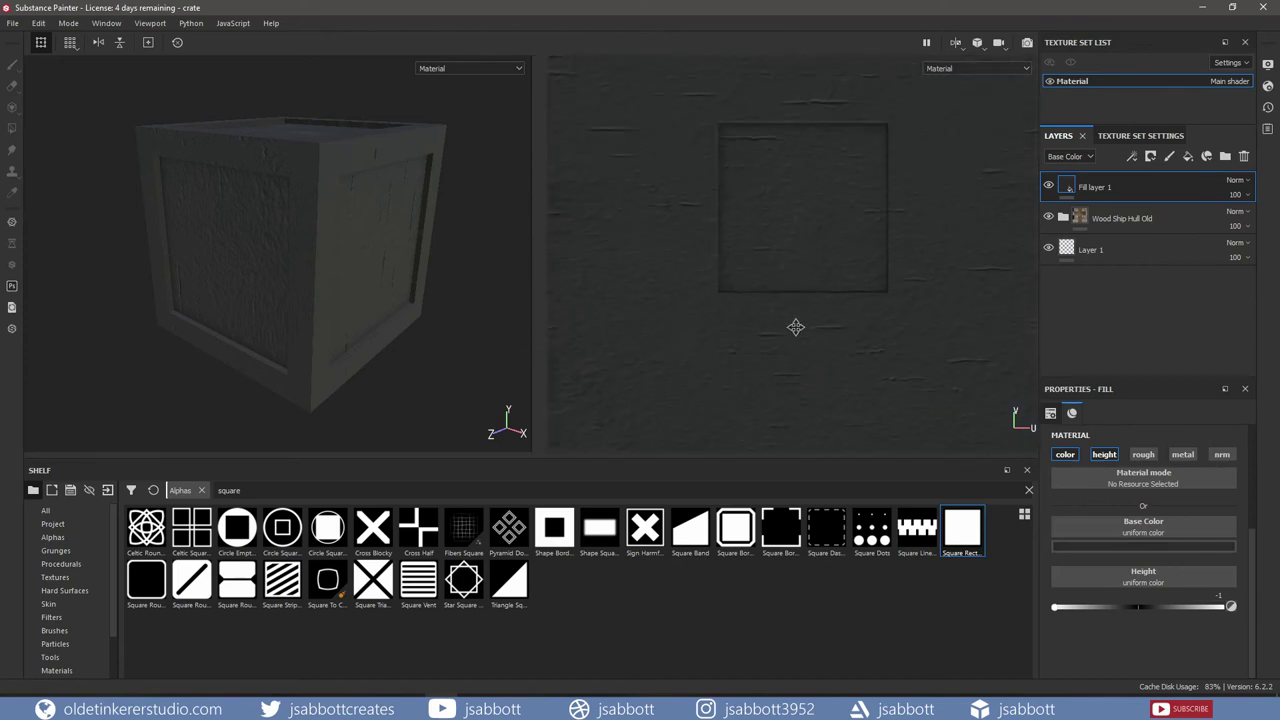
scroll(795, 327, "up", 2)
middle_click_drag(814, 217, 800, 282)
scroll(795, 327, "up", 1)
scroll(795, 326, "up", 1)
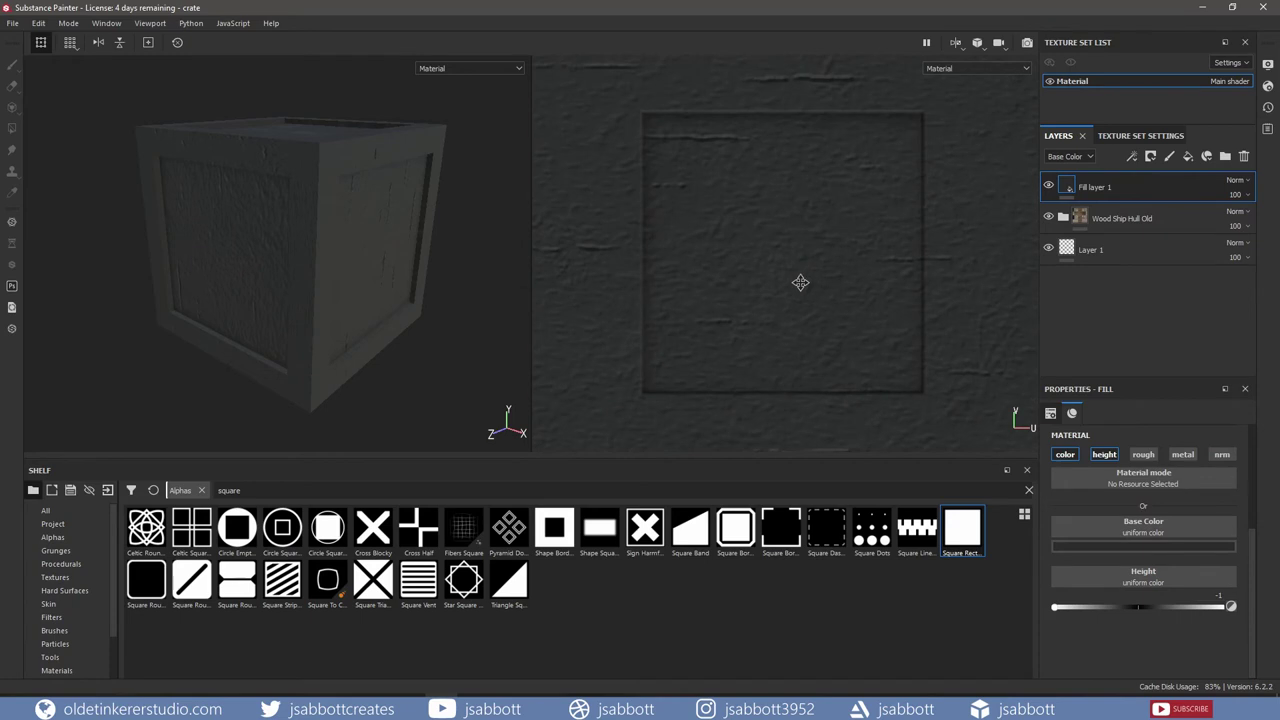
- Add a black mask to Fill layer 1 and select it for painting
right_click(1118, 184)
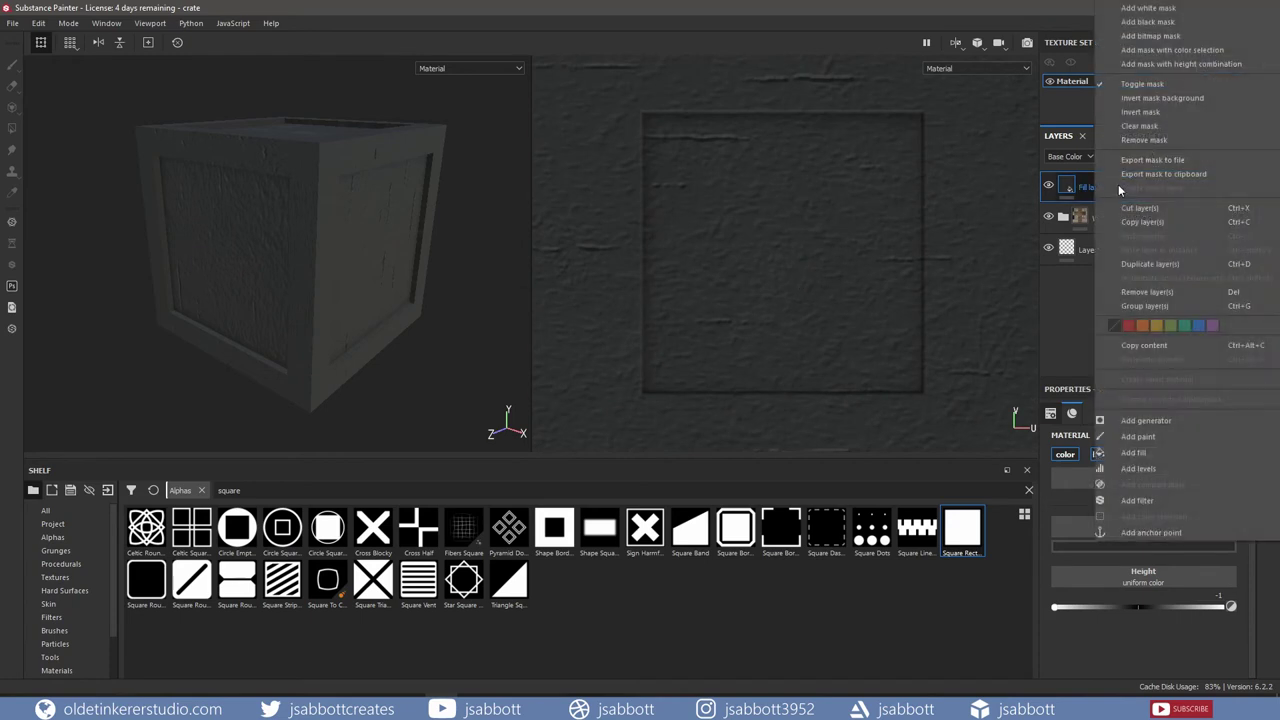
left_click(1148, 22)
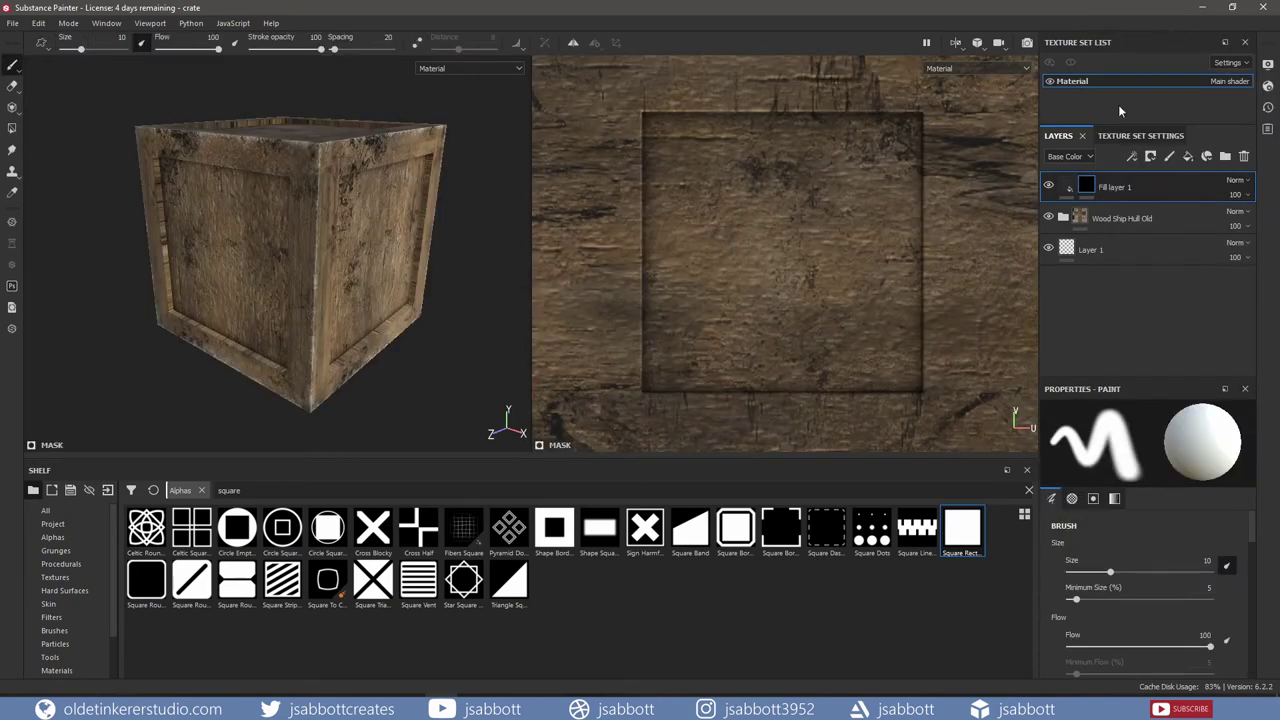
left_click(1086, 187)
- Paint a straight groove across the top panel and two across the front panel
left_click(647, 162)
key("shift")
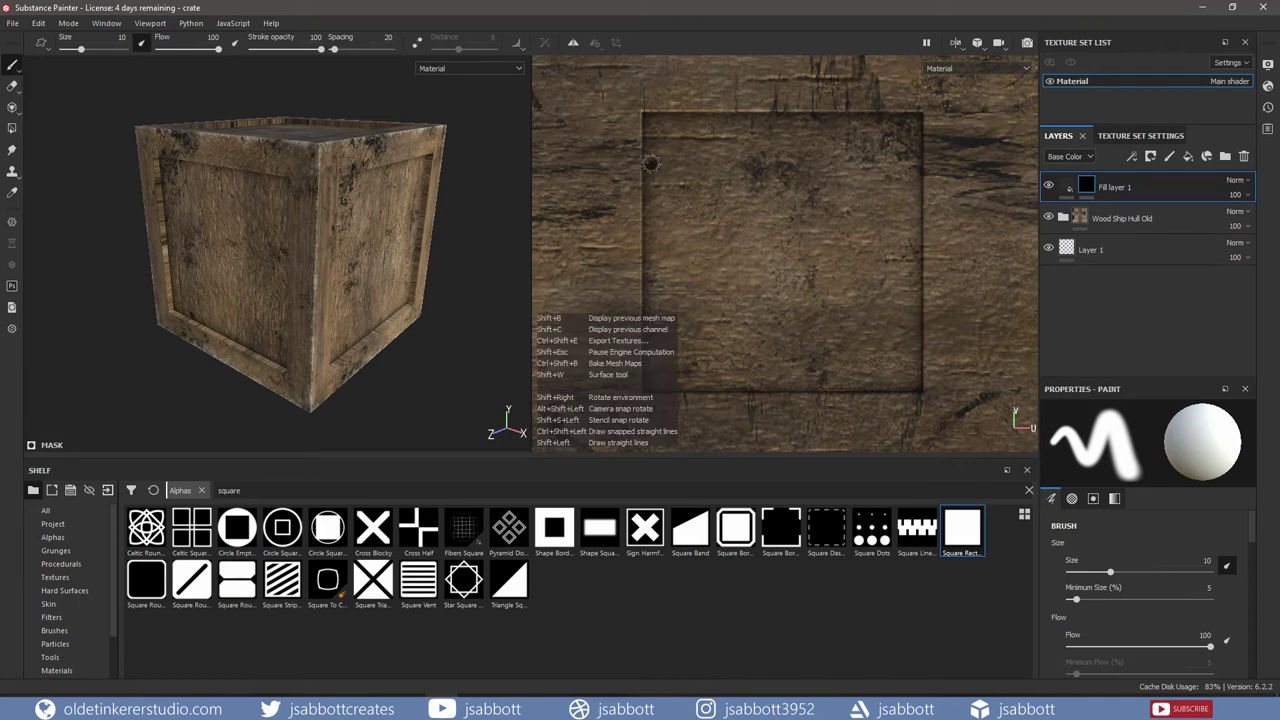
left_click(917, 161, "shift")
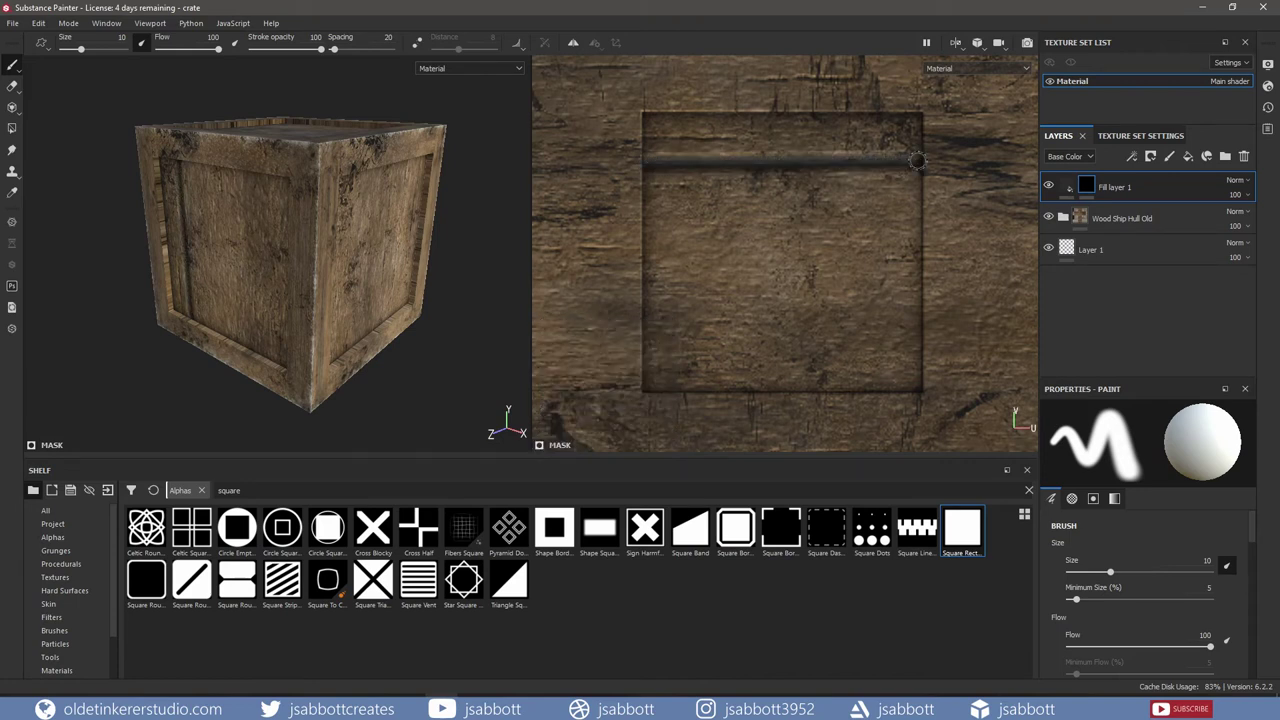
left_click_drag(327, 250, 412, 215, "alt")
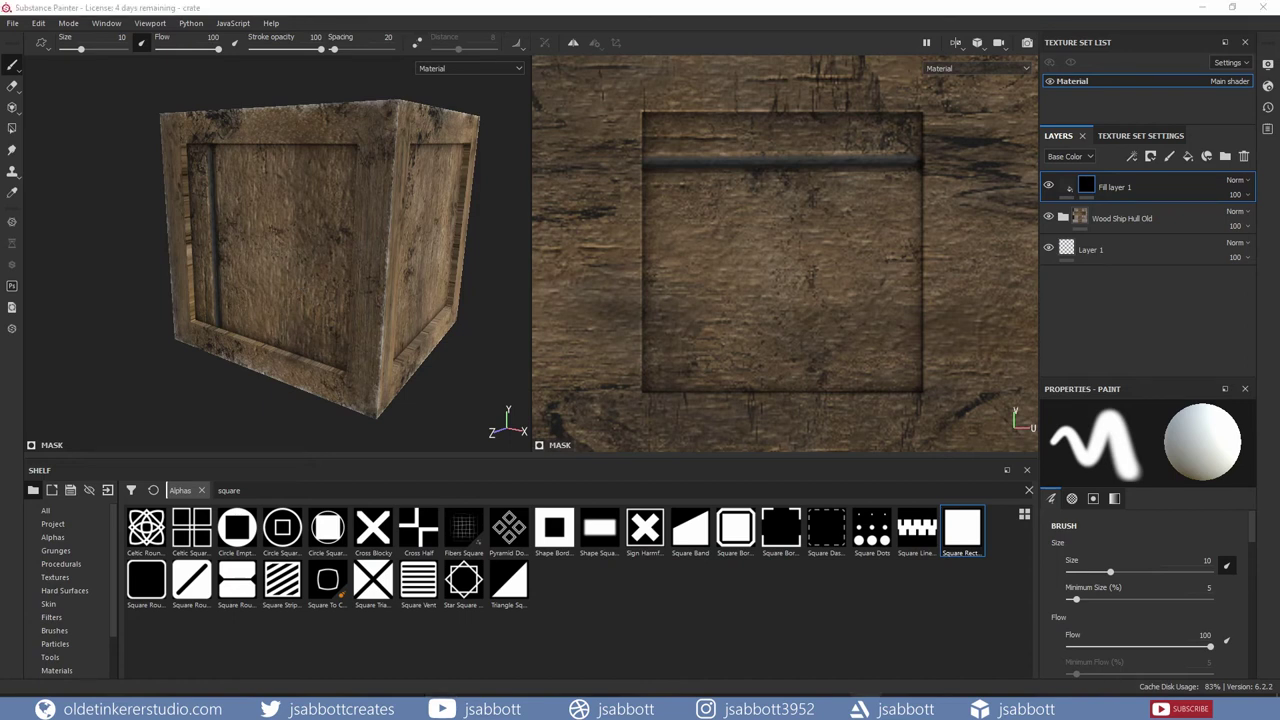
left_click(646, 236)
left_click(920, 236, "shift")
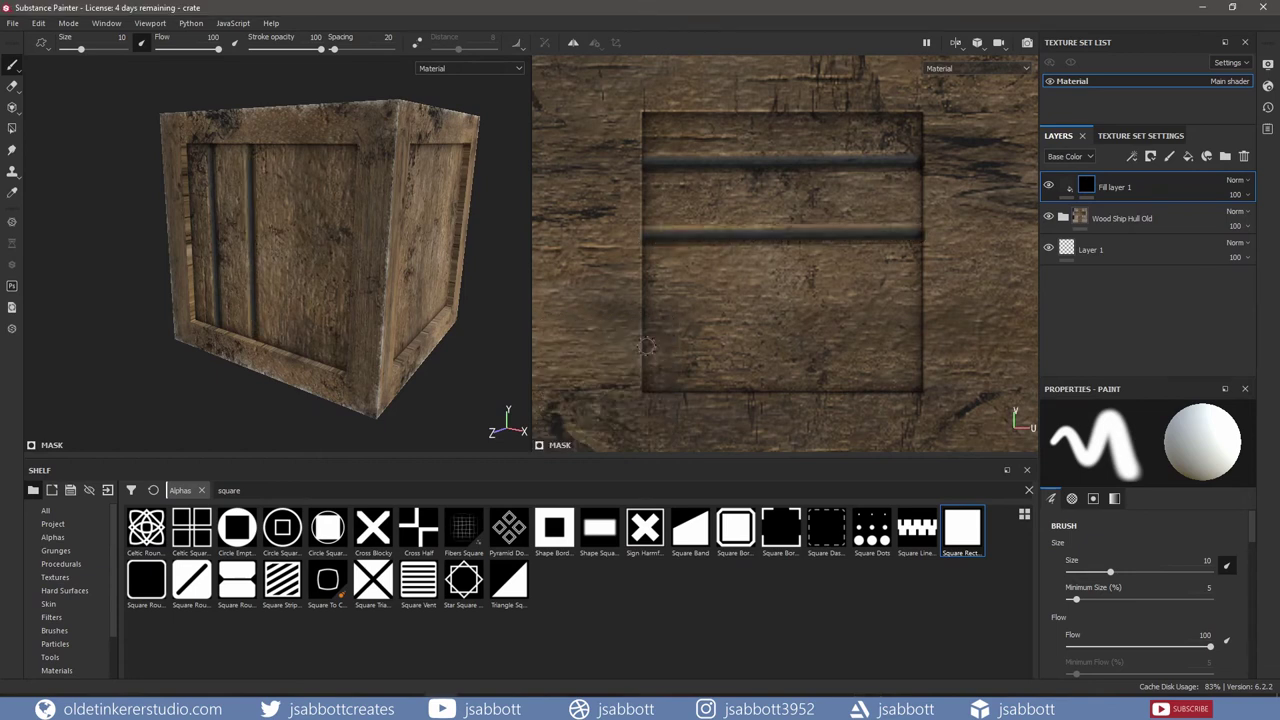
left_click(910, 345)
left_click(646, 346, "shift")
scroll(686, 371, "down", 3)
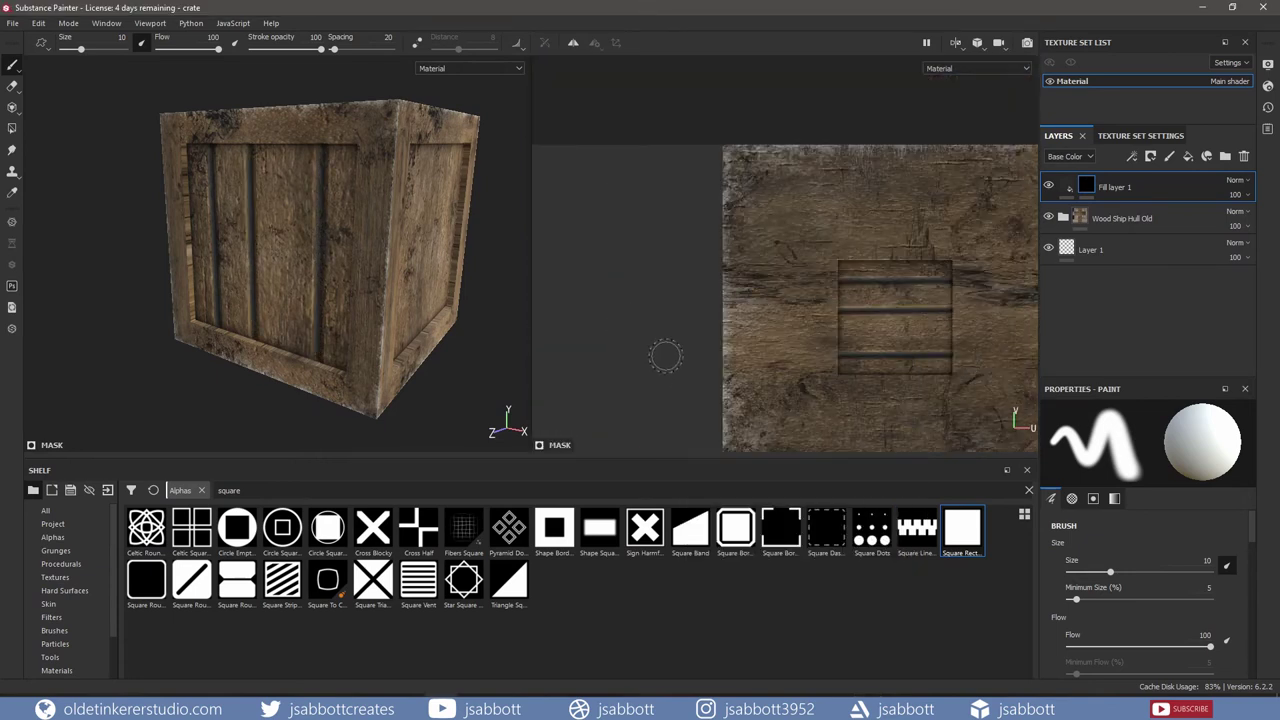
scroll(824, 240, "up", 2)
- Paint straight grooves across the next two panels, dividing them into planks
left_click(640, 197)
left_click(886, 197, "shift")
left_click(638, 263)
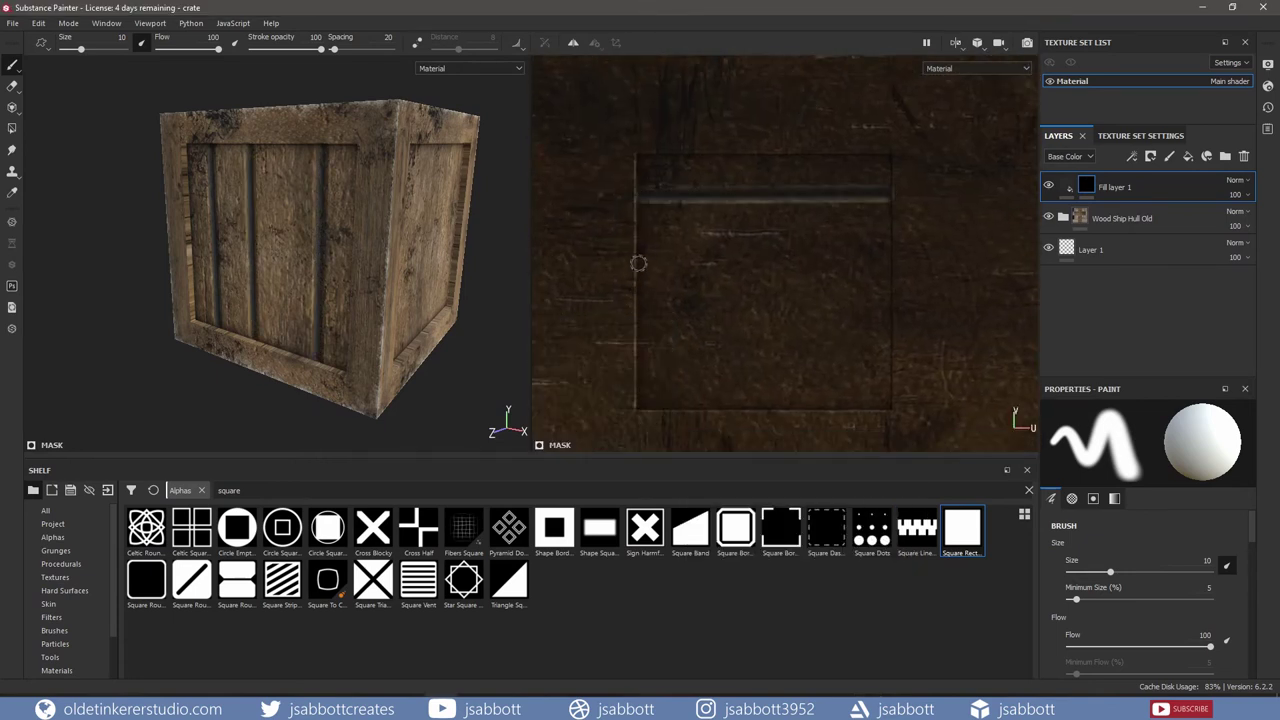
left_click(892, 263, "shift")
scroll(636, 365, "up", 2)
scroll(640, 360, "down", 2)
left_click(652, 171)
left_click(900, 172, "shift")
left_click(652, 250)
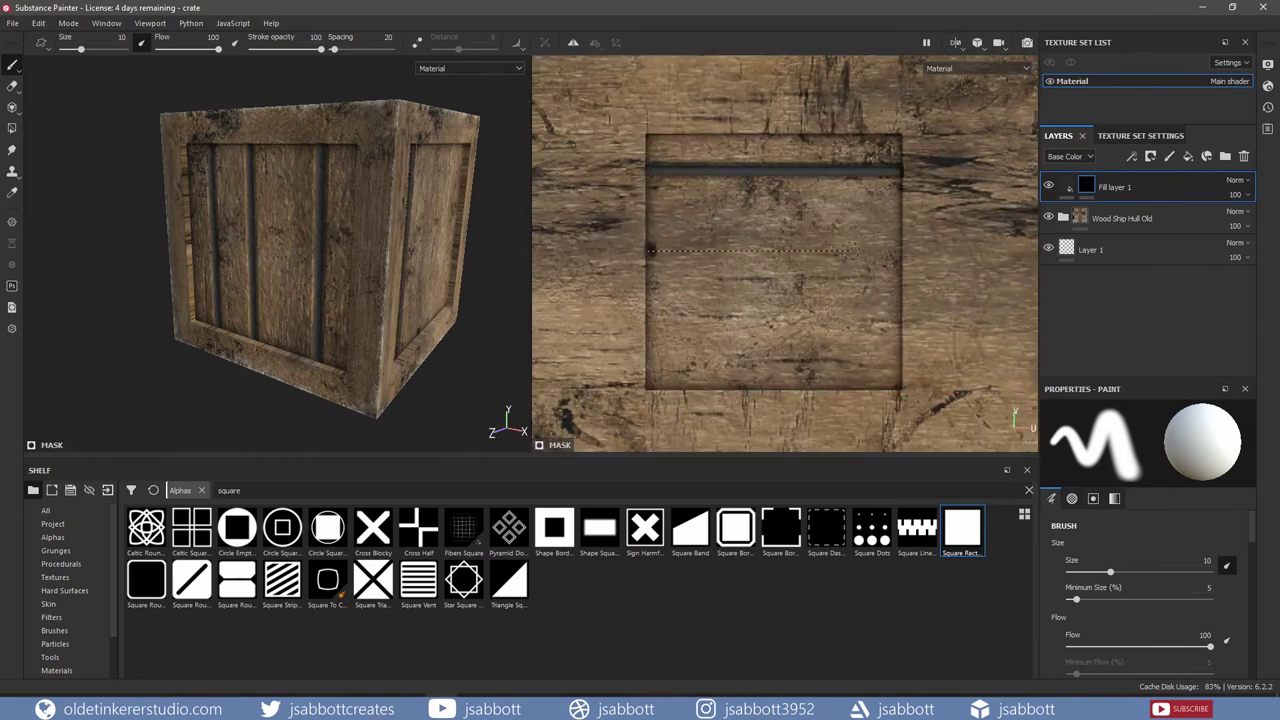
left_click(900, 250, "shift")
left_click(652, 343)
scroll(650, 342, "up", 2)
scroll(700, 330, "down", 2)
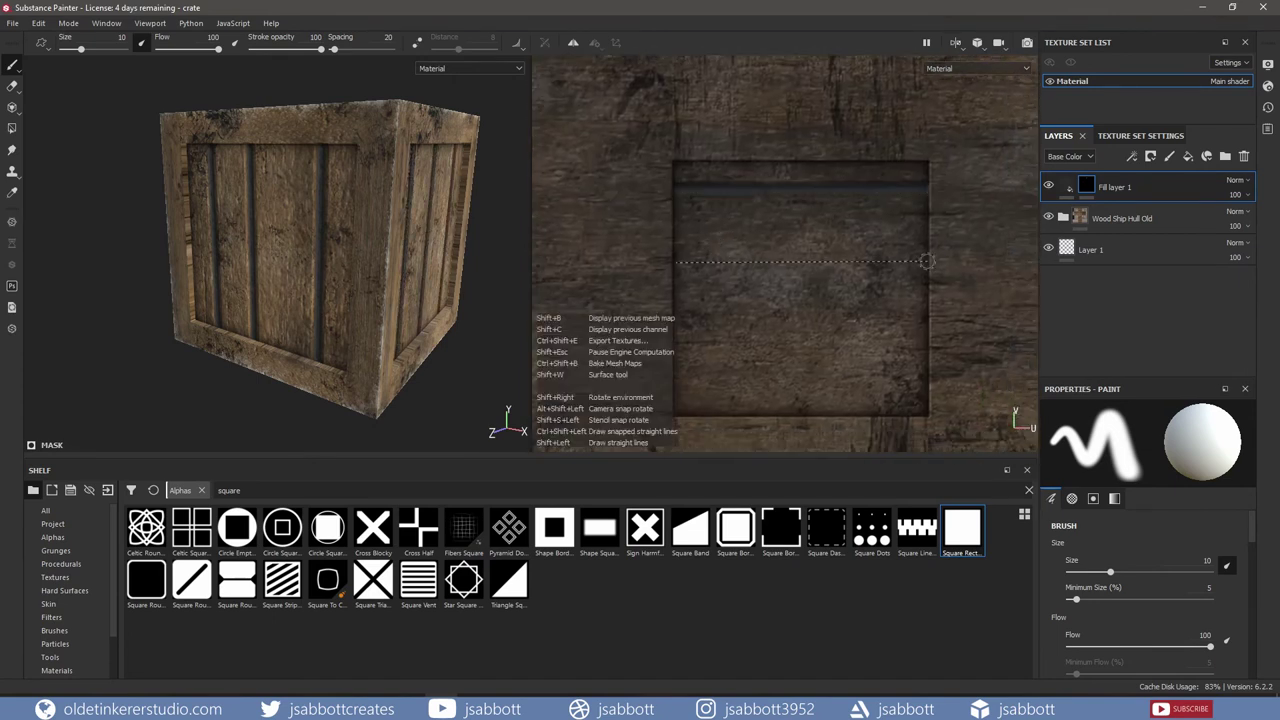
scroll(794, 263, "up", 2)
scroll(794, 263, "down", 2)
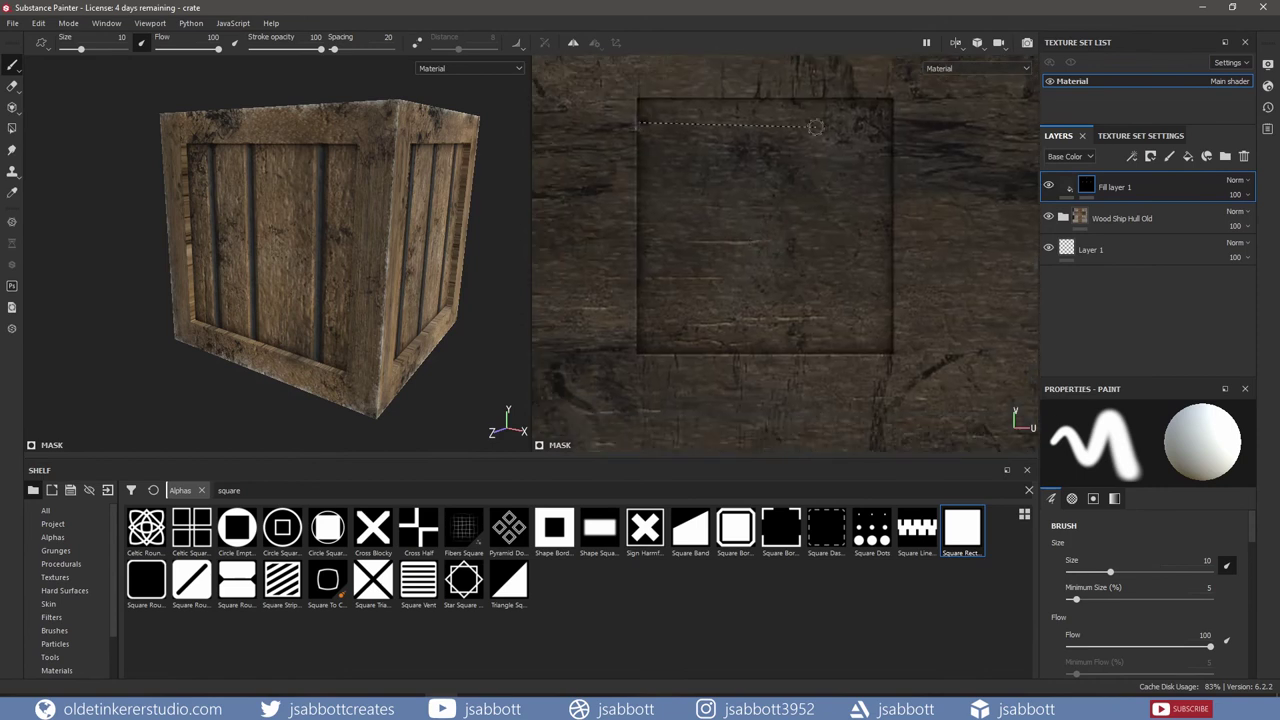
scroll(843, 214, "up", 2)
scroll(814, 263, "down", 2)
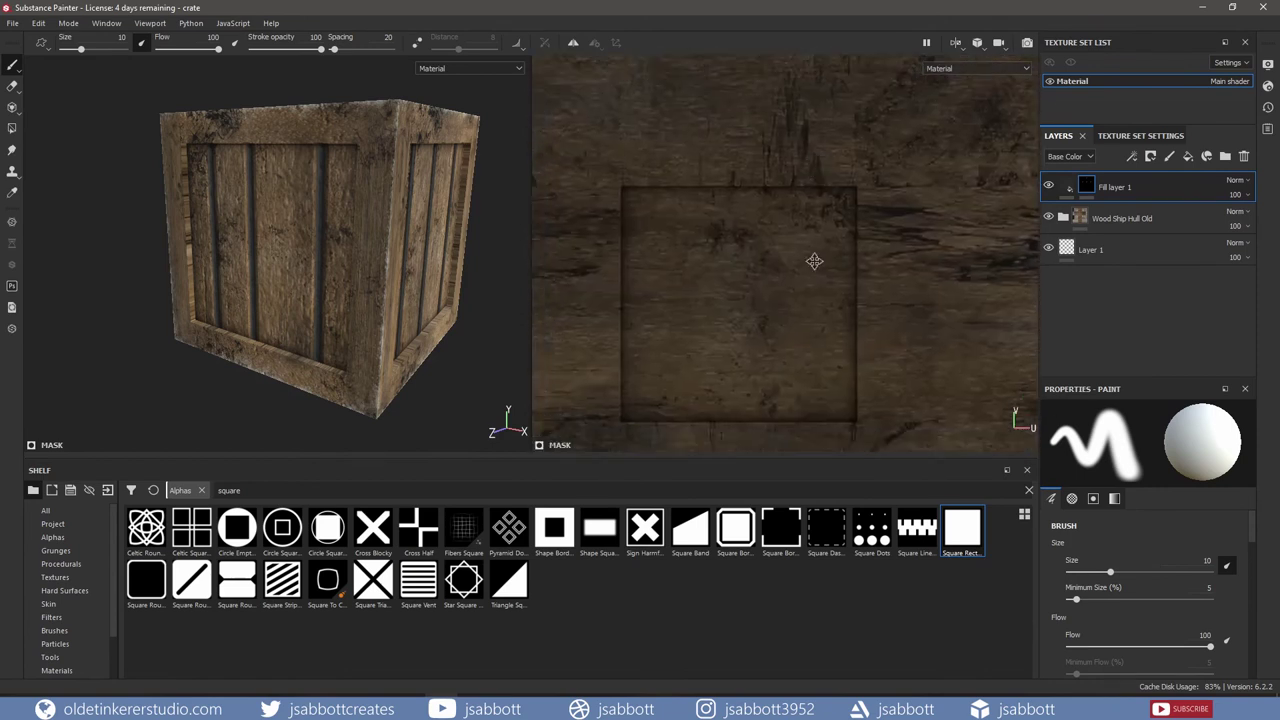
- Paint a final groove on the last panel and orbit to check the grooves
left_click(676, 248, "shift")
left_click(686, 321, "shift")
mouse_move(335, 326)
left_mouse_down("alt")
mouse_move(476, 278)
mouse_move(294, 294)
mouse_move(251, 286)
mouse_move(234, 236)
left_mouse_up("alt")
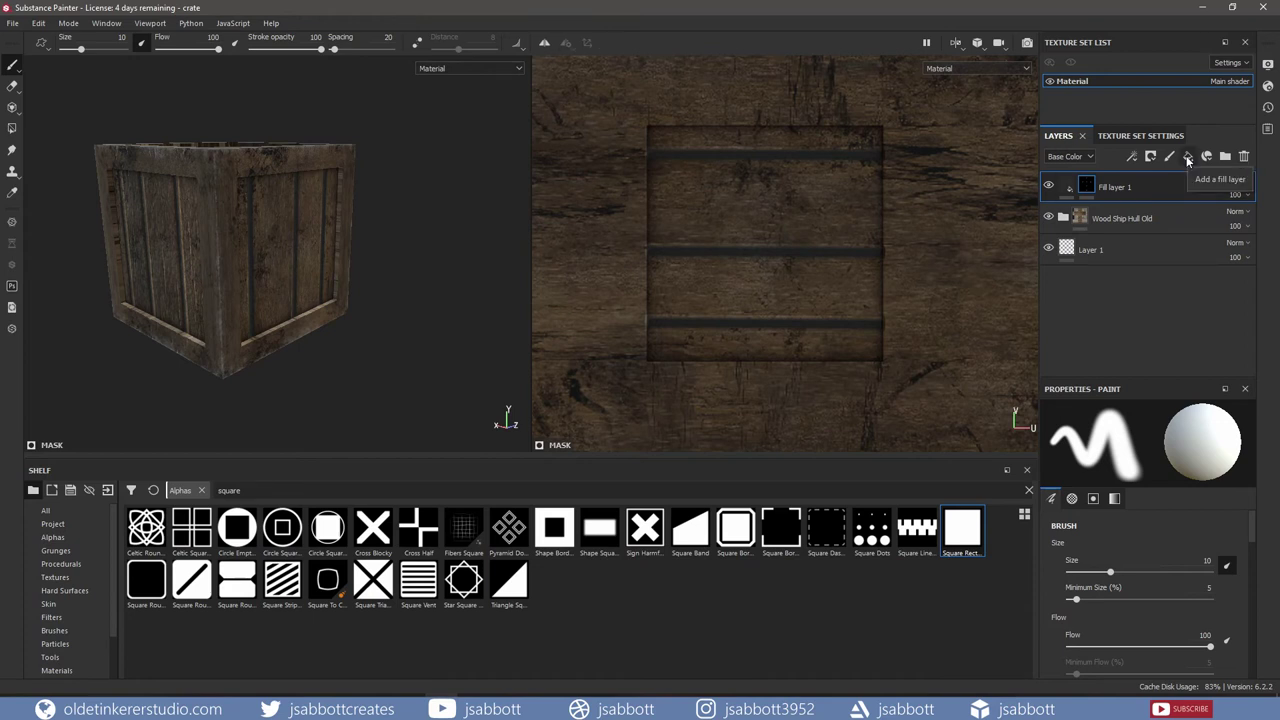
- Add Fill layer 2, import RT_Industr_044.psd as an alpha into the crate project, and set the fill colour to near-black (0.040)
left_click(1188, 158)
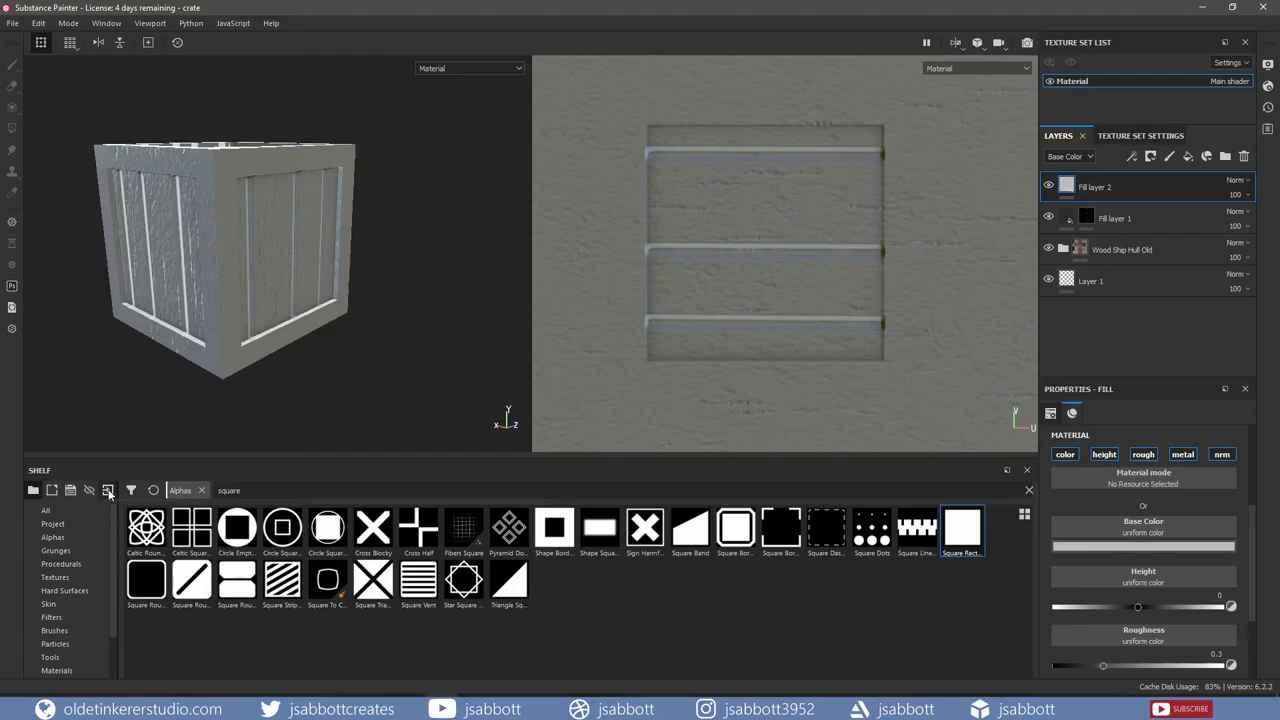
left_click(108, 490)
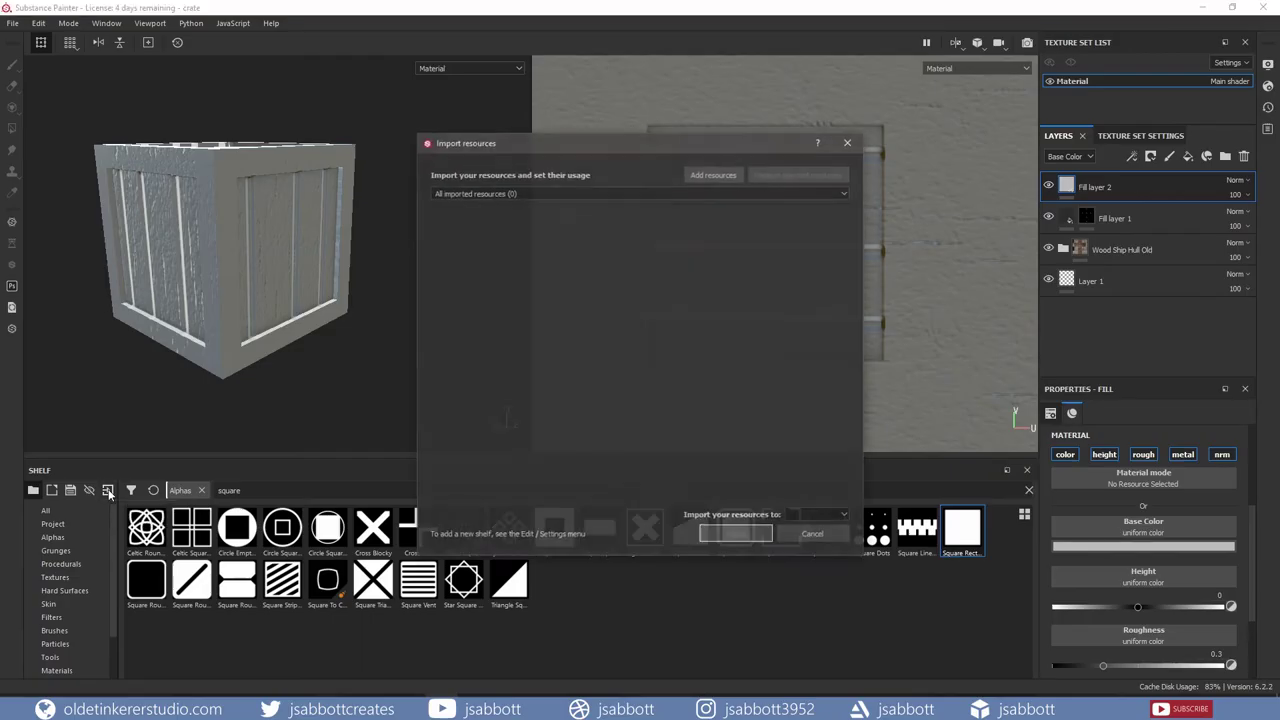
left_click(713, 174)
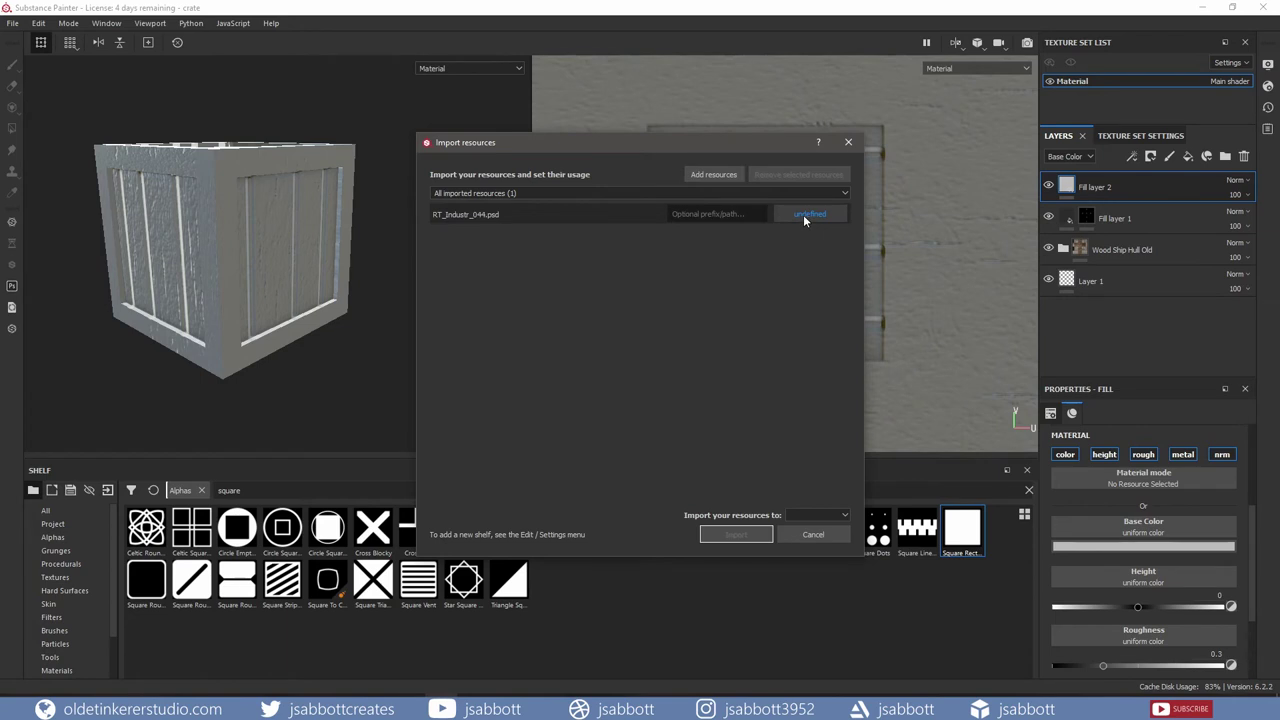
left_click(805, 216)
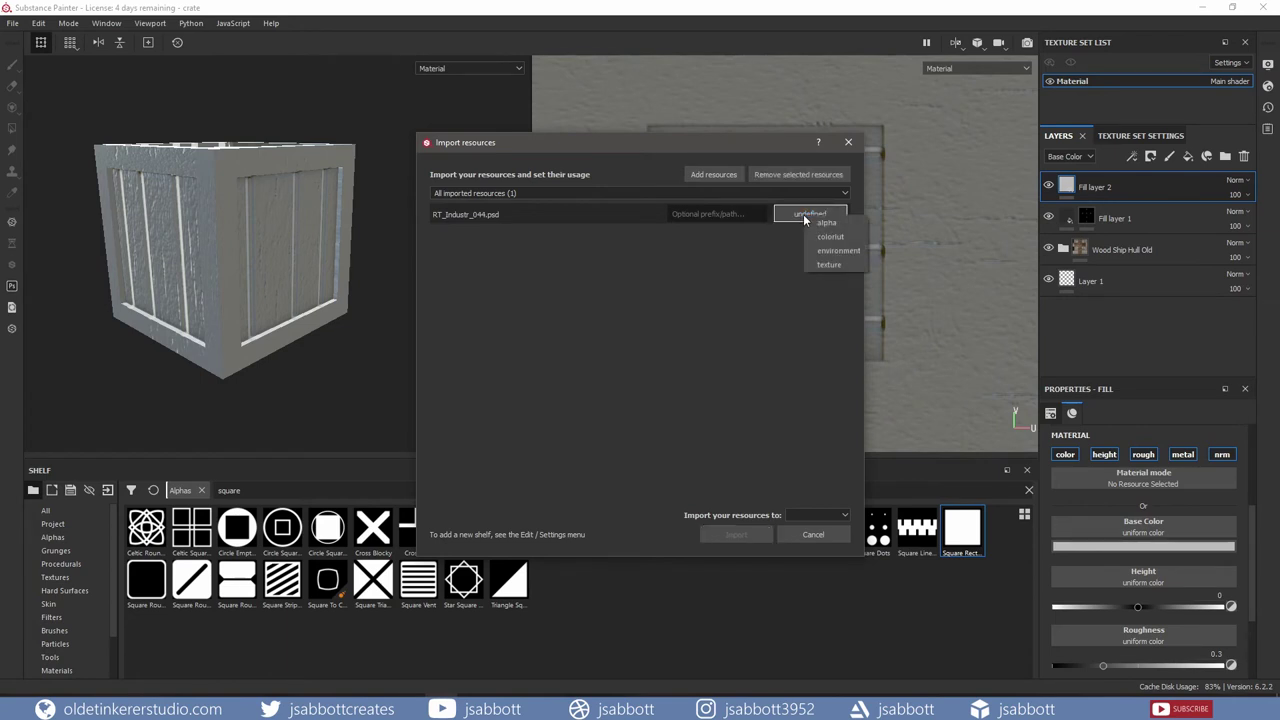
left_click(817, 228)
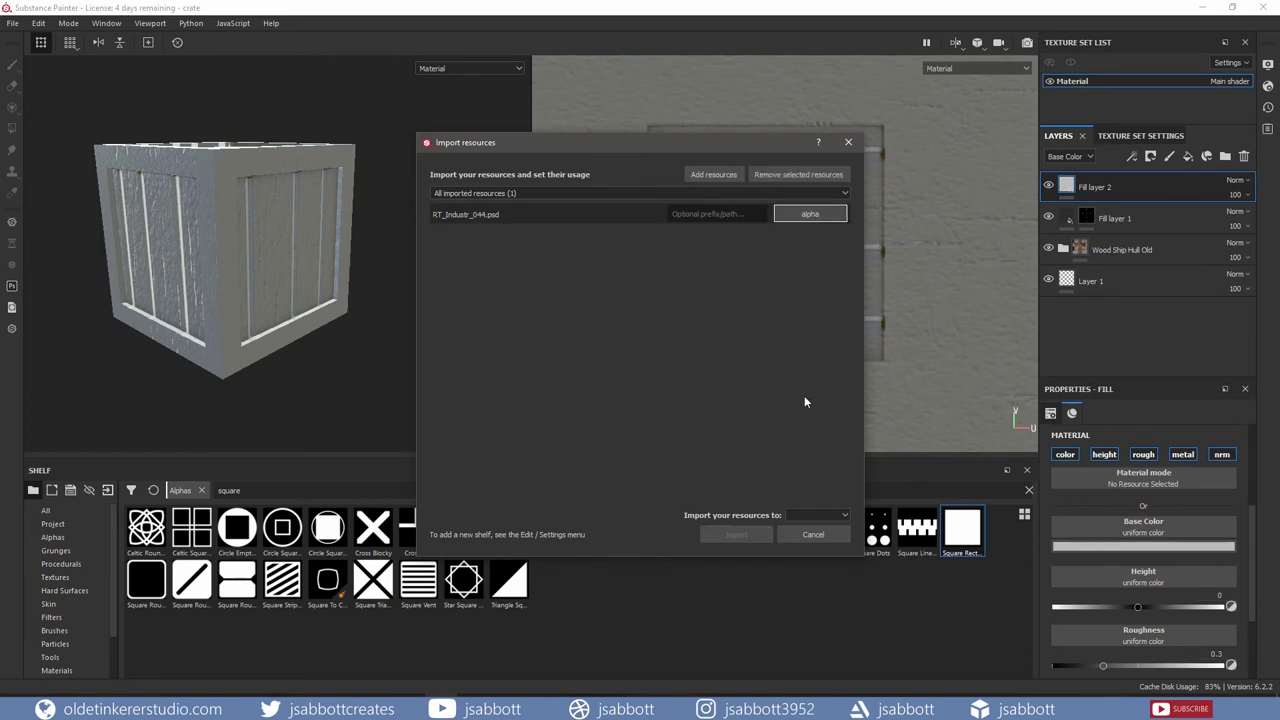
left_click(819, 517)
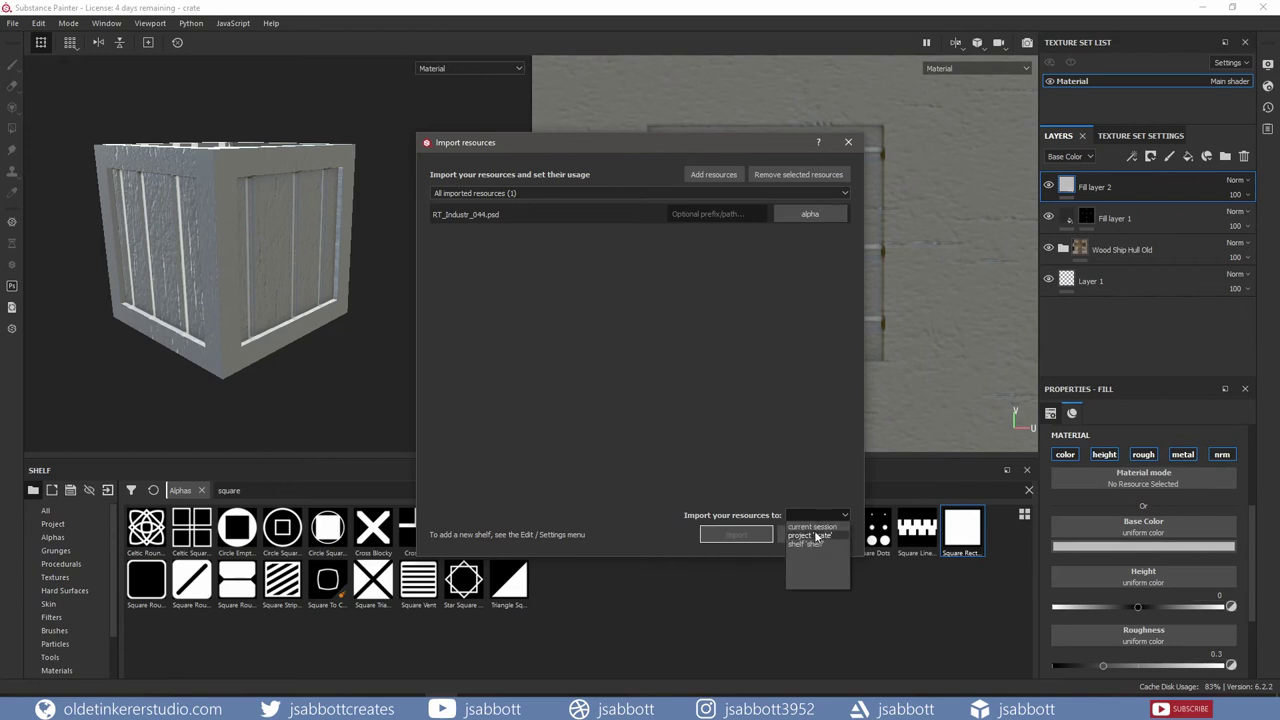
left_click(809, 527)
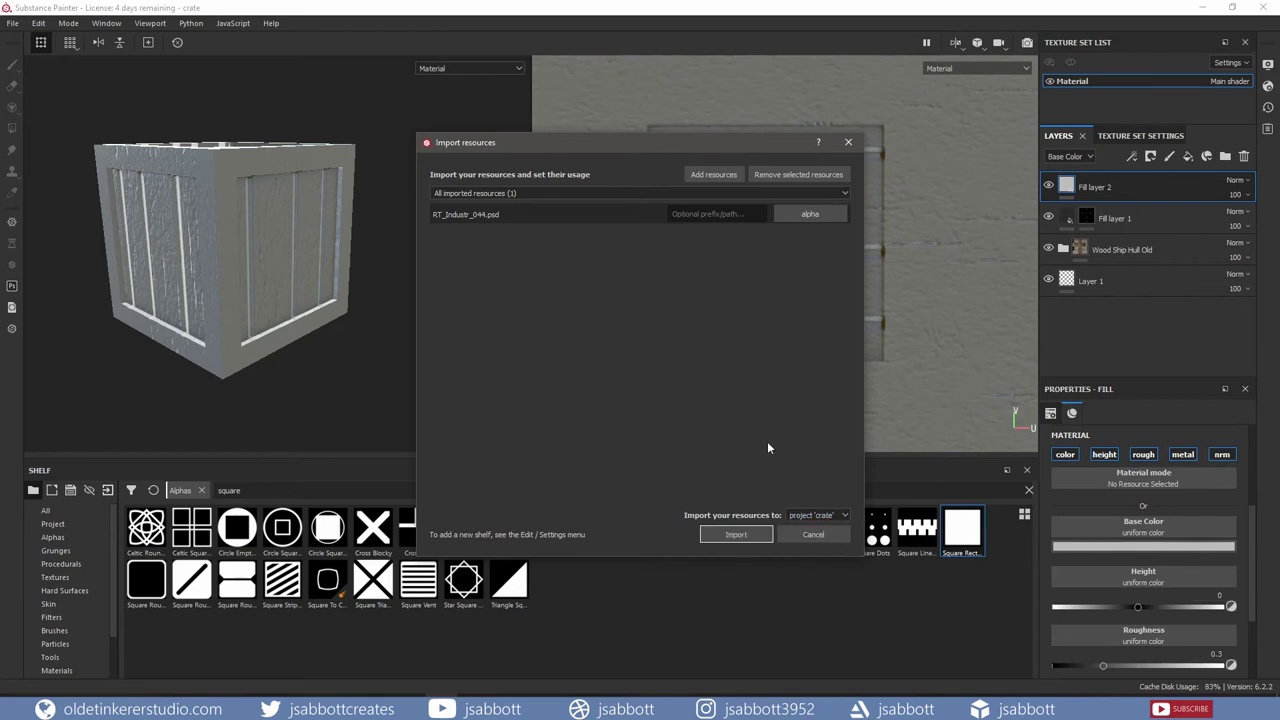
left_click(735, 536)
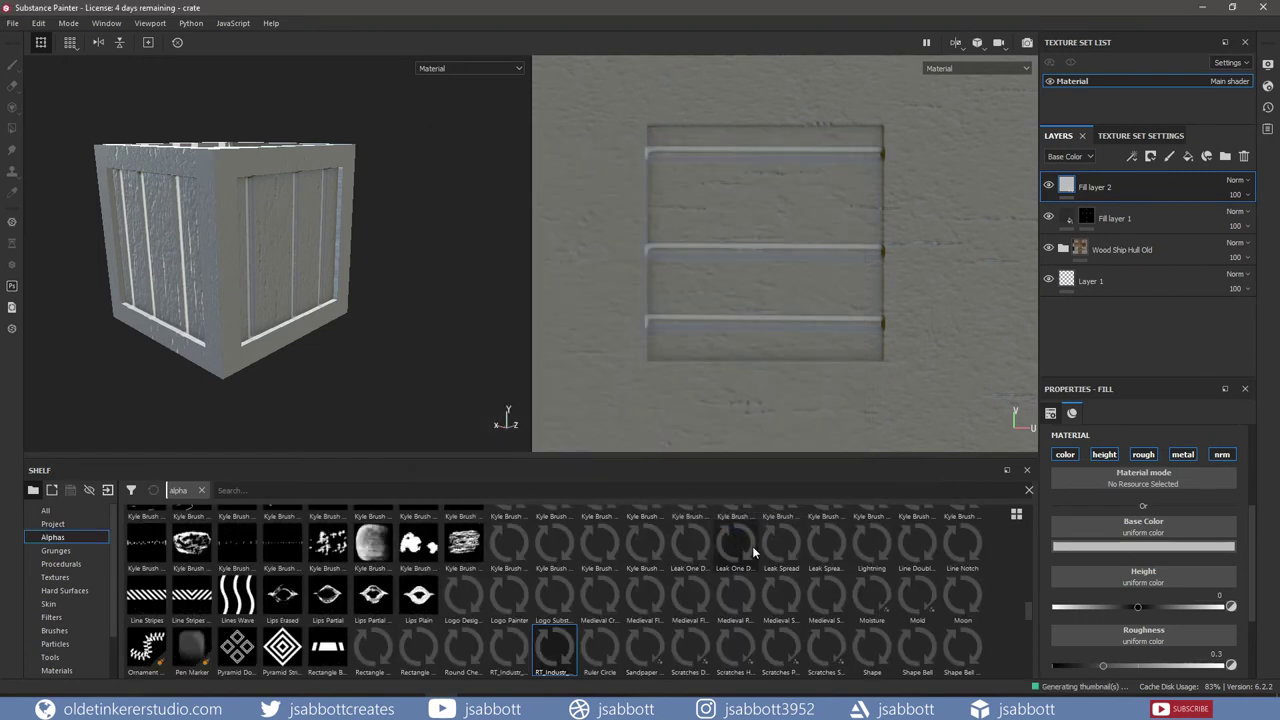
left_click(1143, 545)
left_click(1093, 502)
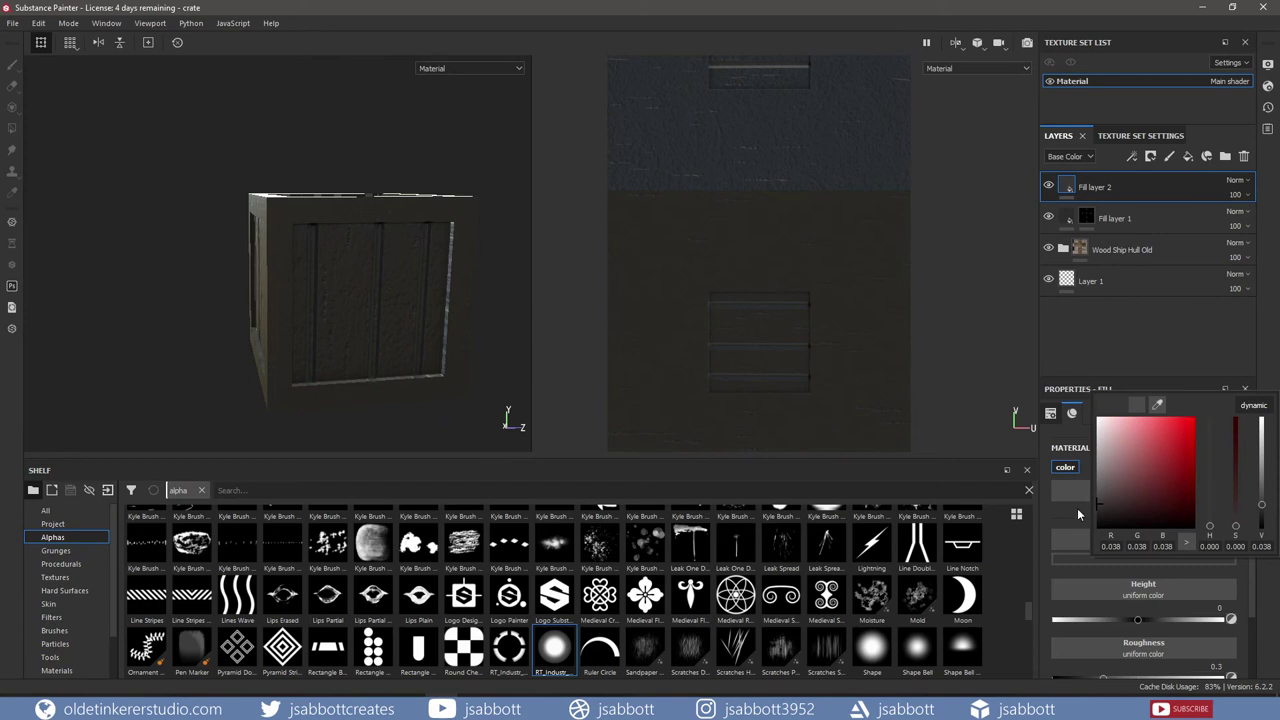
- Stamp scattered dark round spots through Fill layer 2's mask near the crate's corners and edges
left_click(1077, 508)
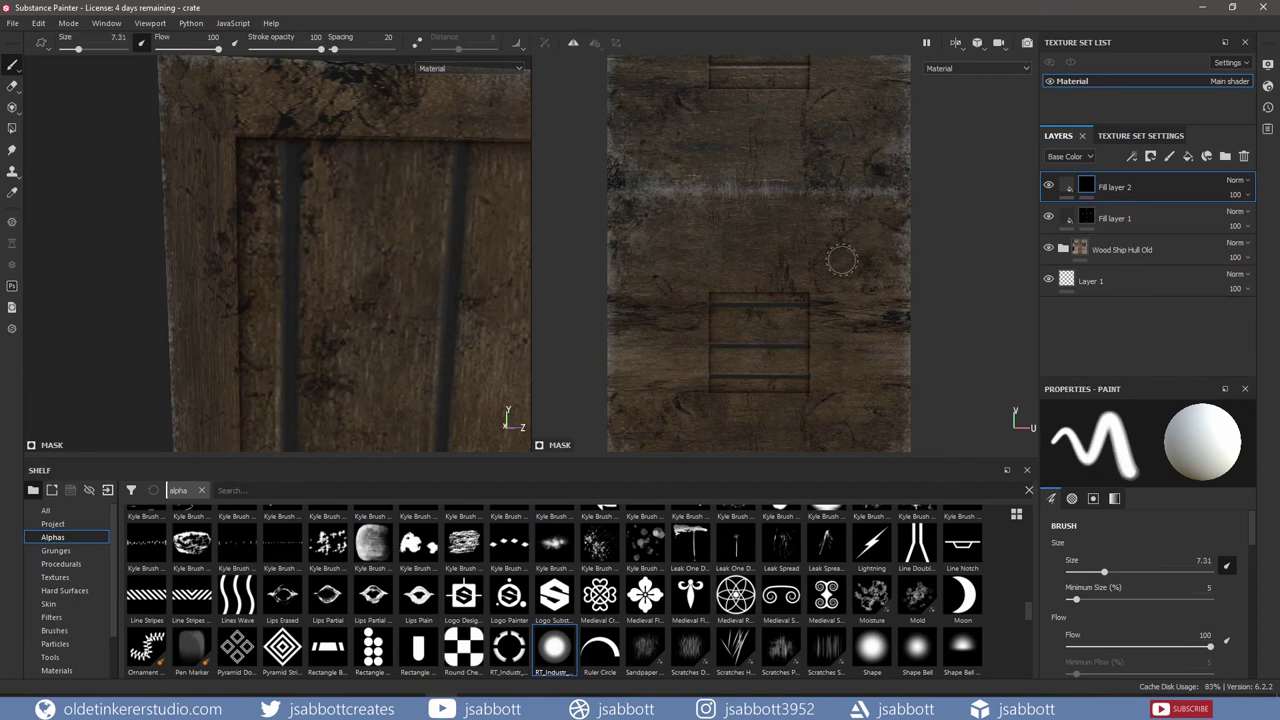
left_click_drag(480, 260, 336, 204, "alt")
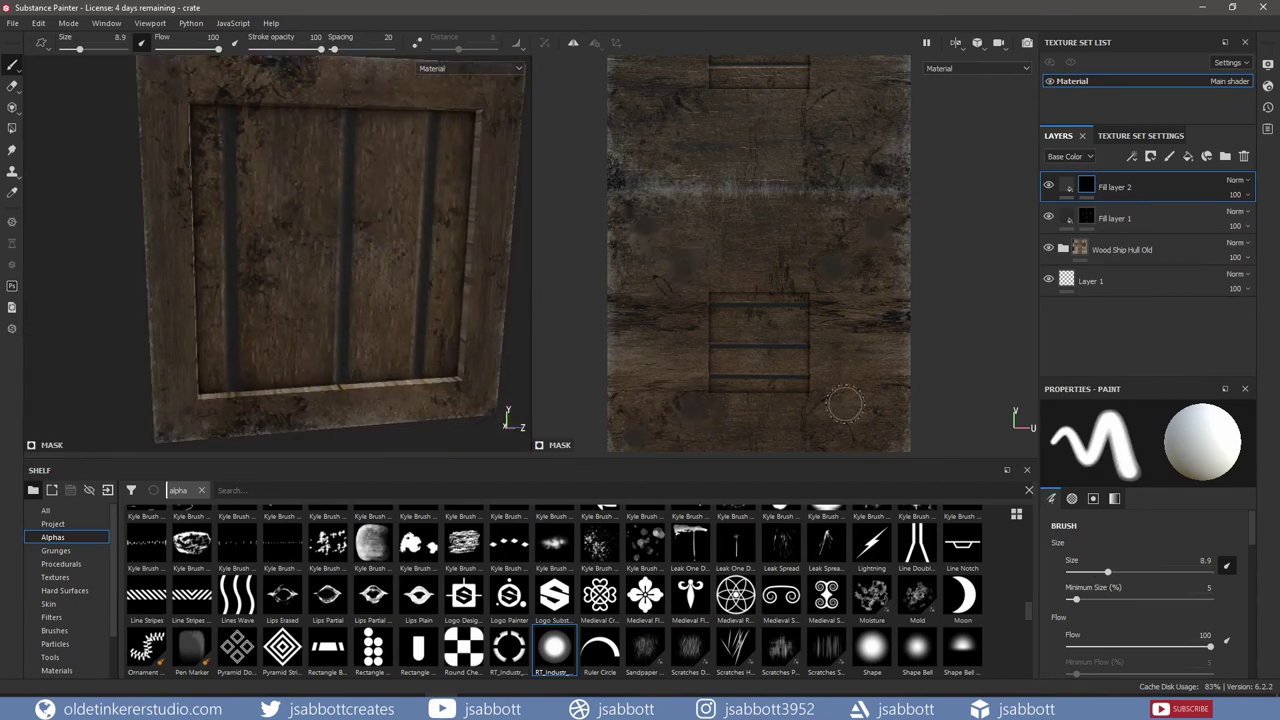
scroll(840, 300, "up", 1)
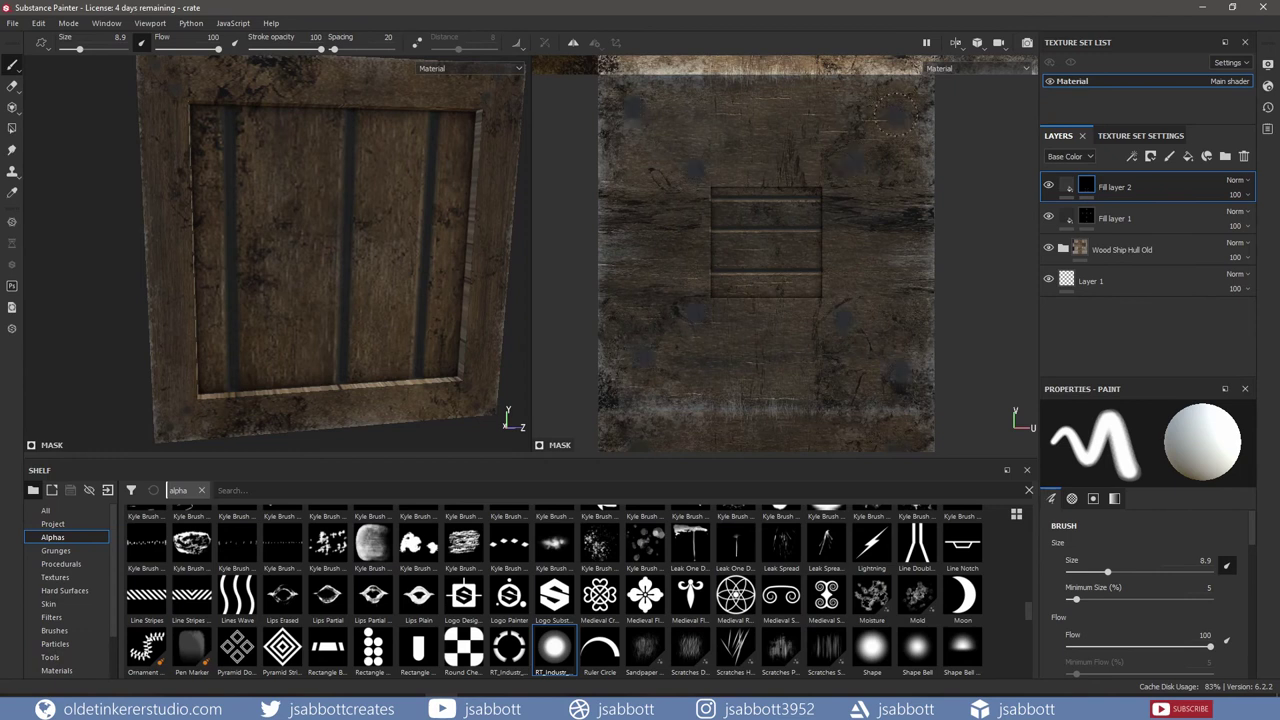
scroll(822, 158, "up", 1)
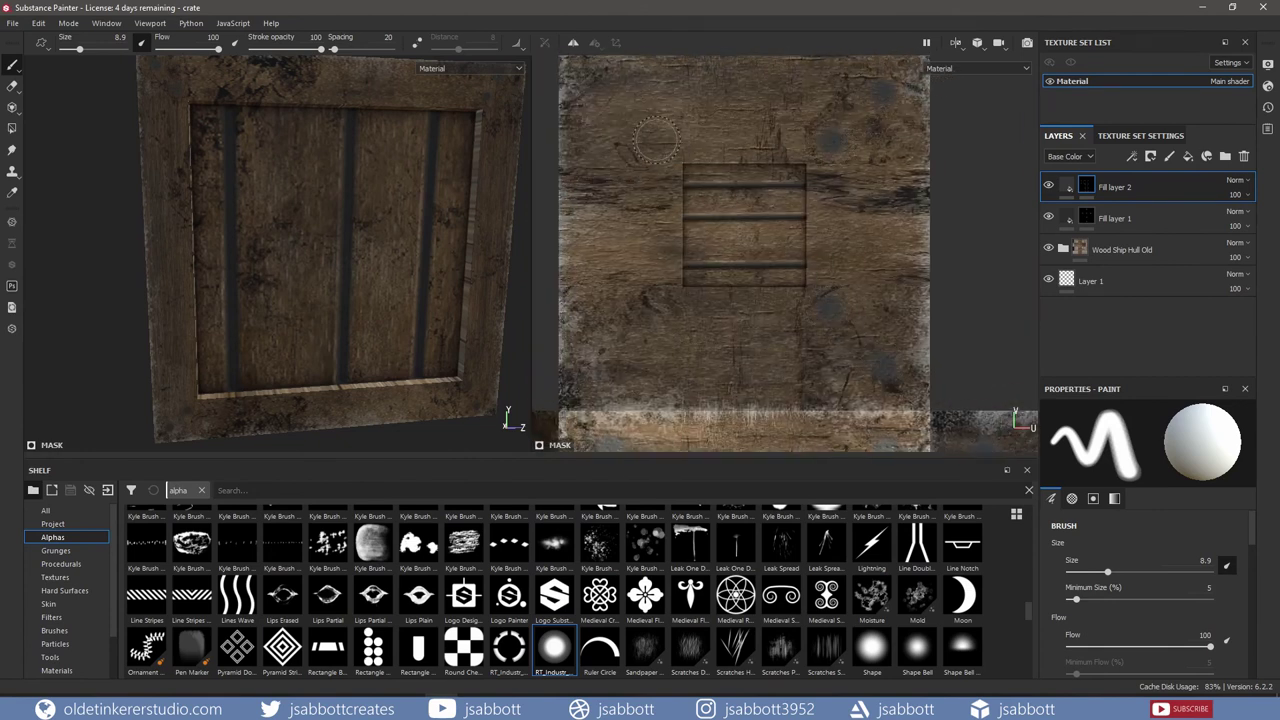
scroll(470, 219, "down", 2)
mouse_move(470, 219)
left_mouse_down("alt")
mouse_move(423, 206)
mouse_move(423, 97)
mouse_move(269, 287)
mouse_move(476, 249)
left_mouse_up("alt")
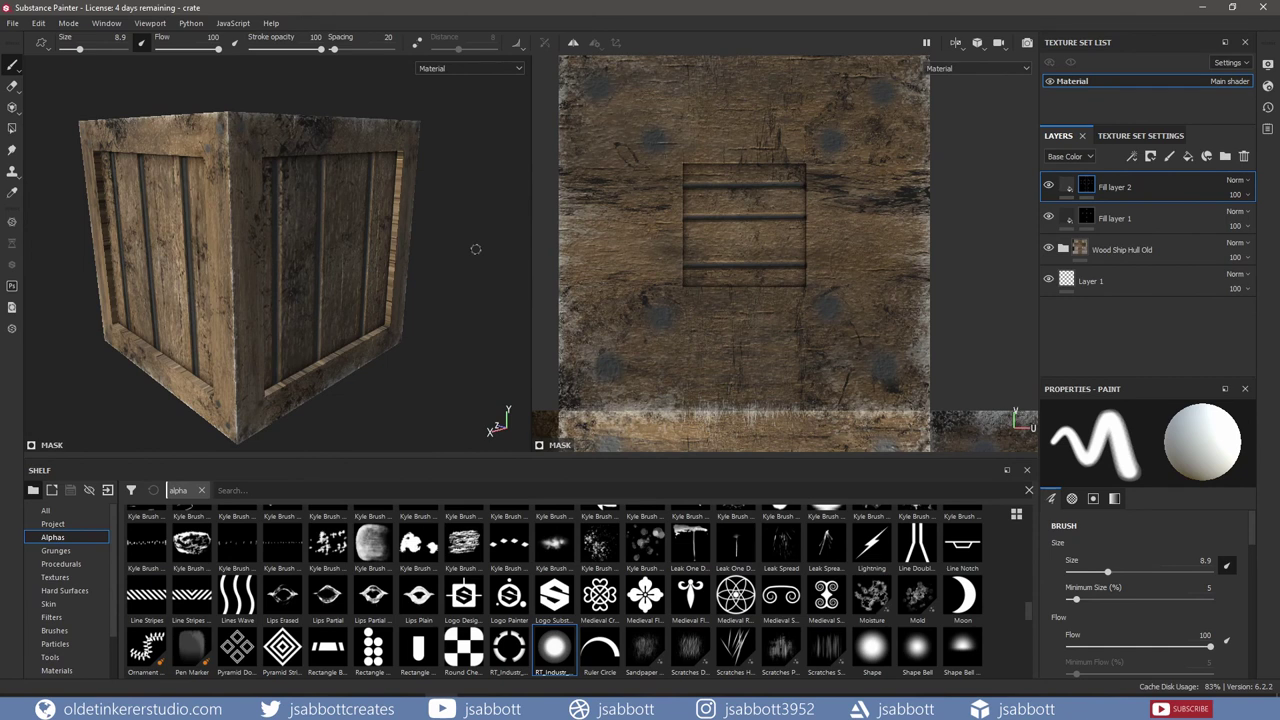
left_click(12, 24)
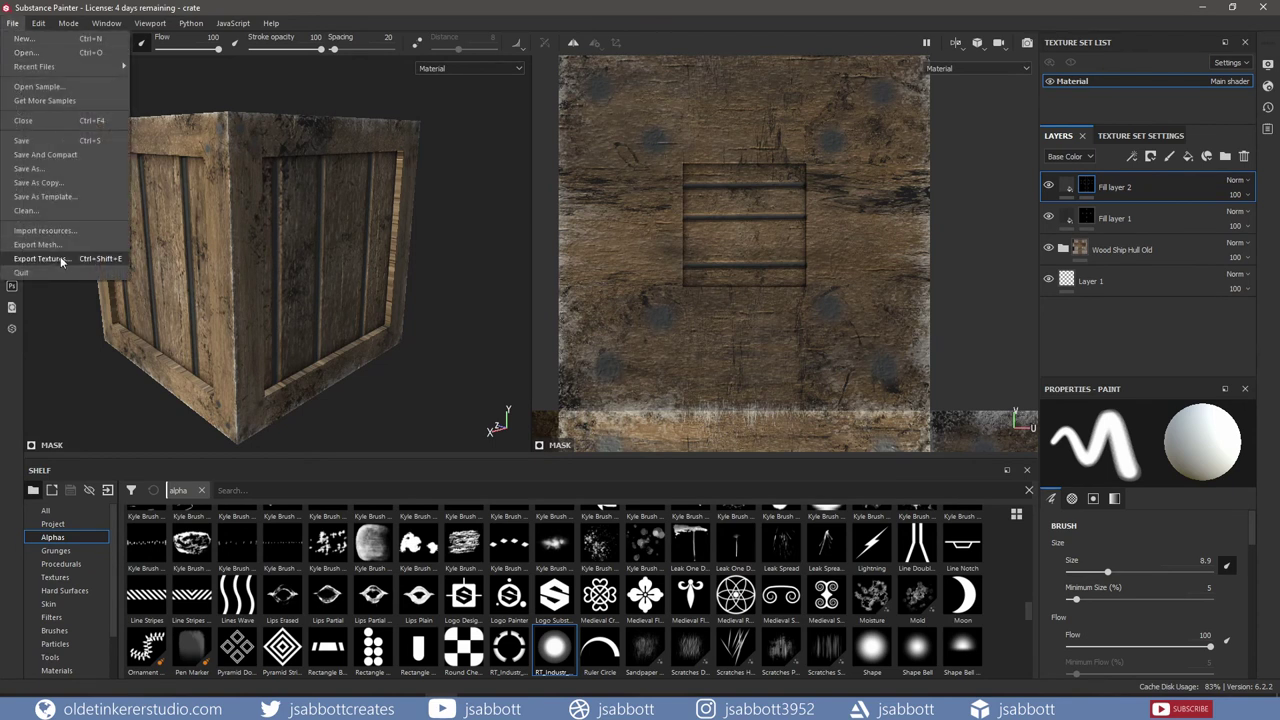
- Export the crate's seven 2048×2048 PNG maps with the Document channels + Normal + AO (No Alpha) template
left_click(40, 259)
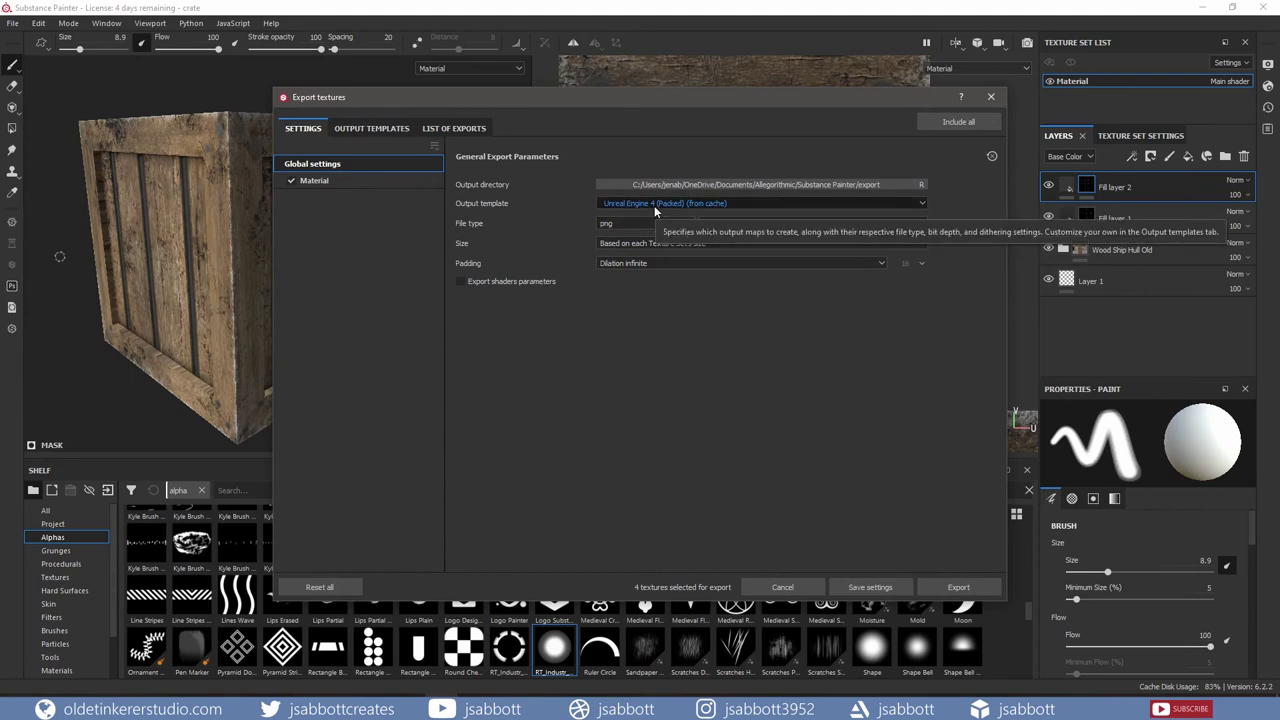
left_click(652, 203)
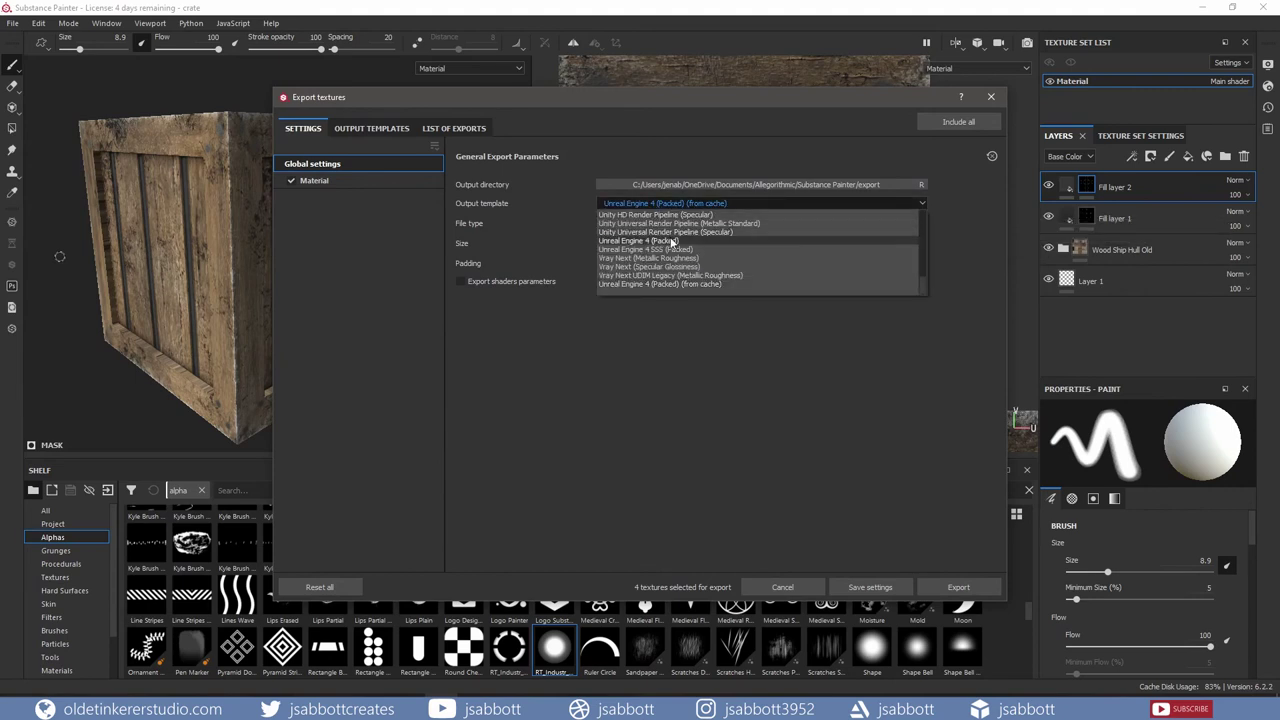
scroll(673, 242, "up", 4)
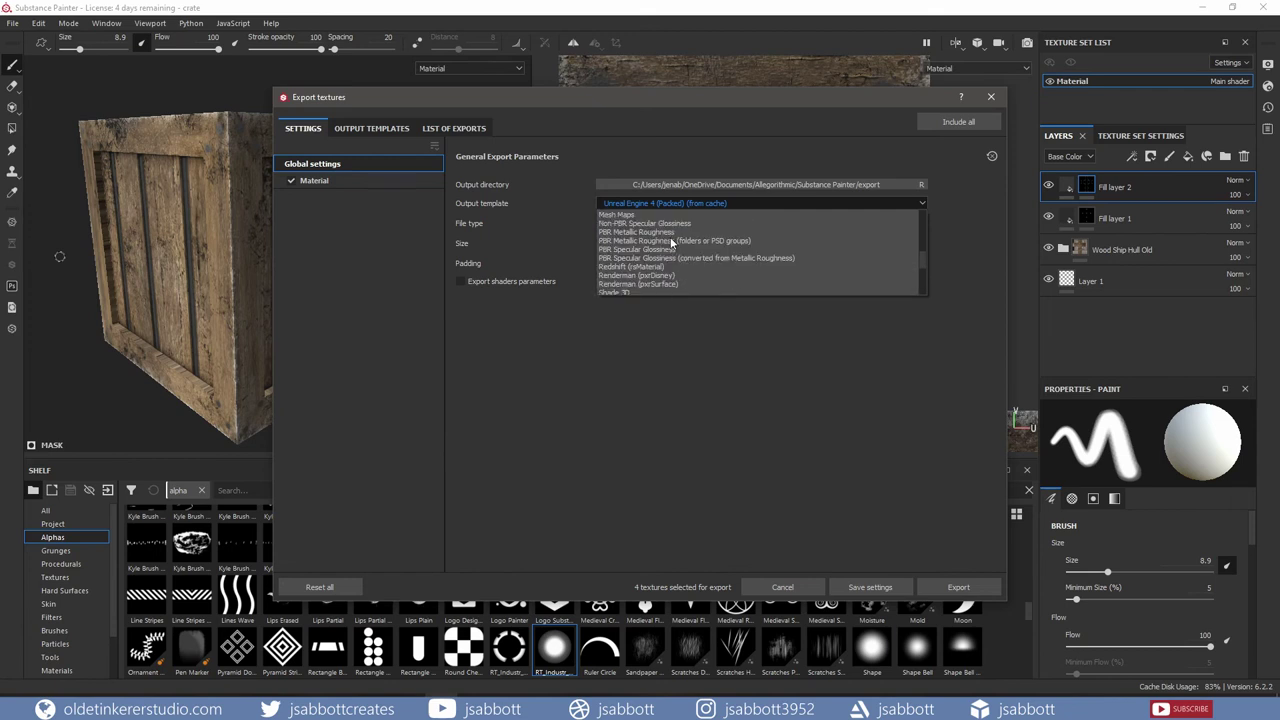
scroll(670, 237, "up", 6)
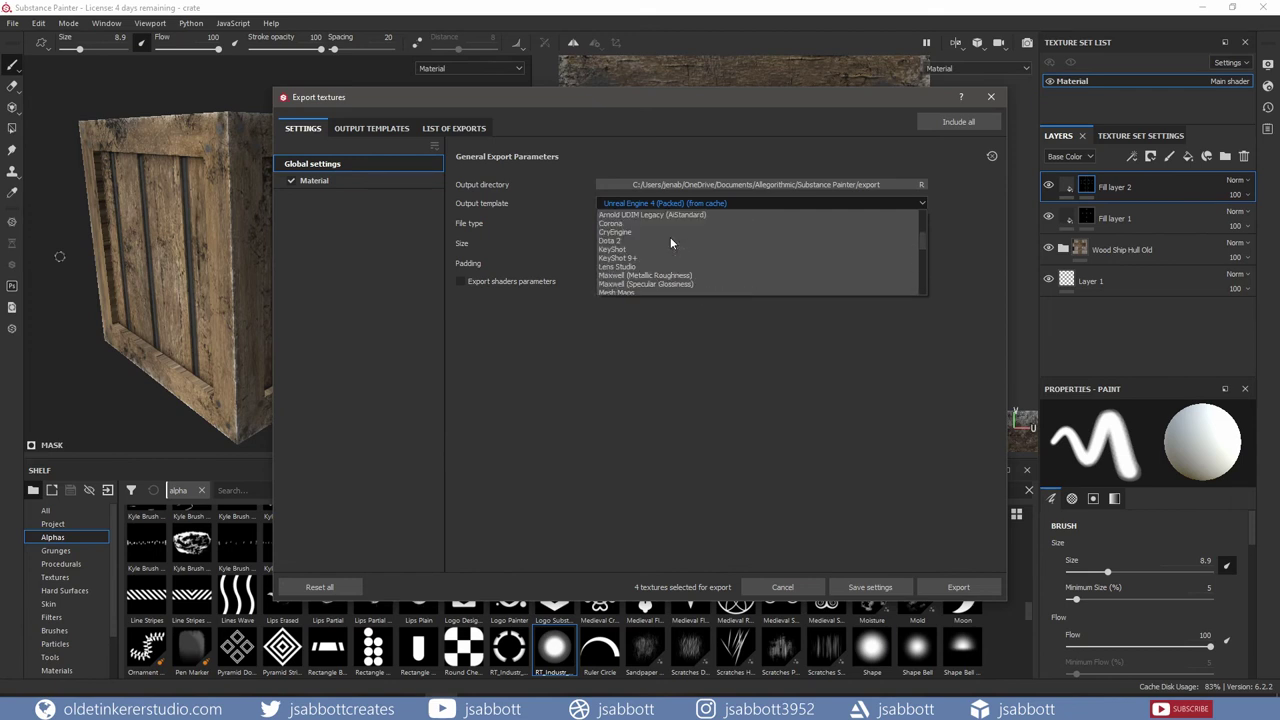
scroll(670, 237, "up", 3)
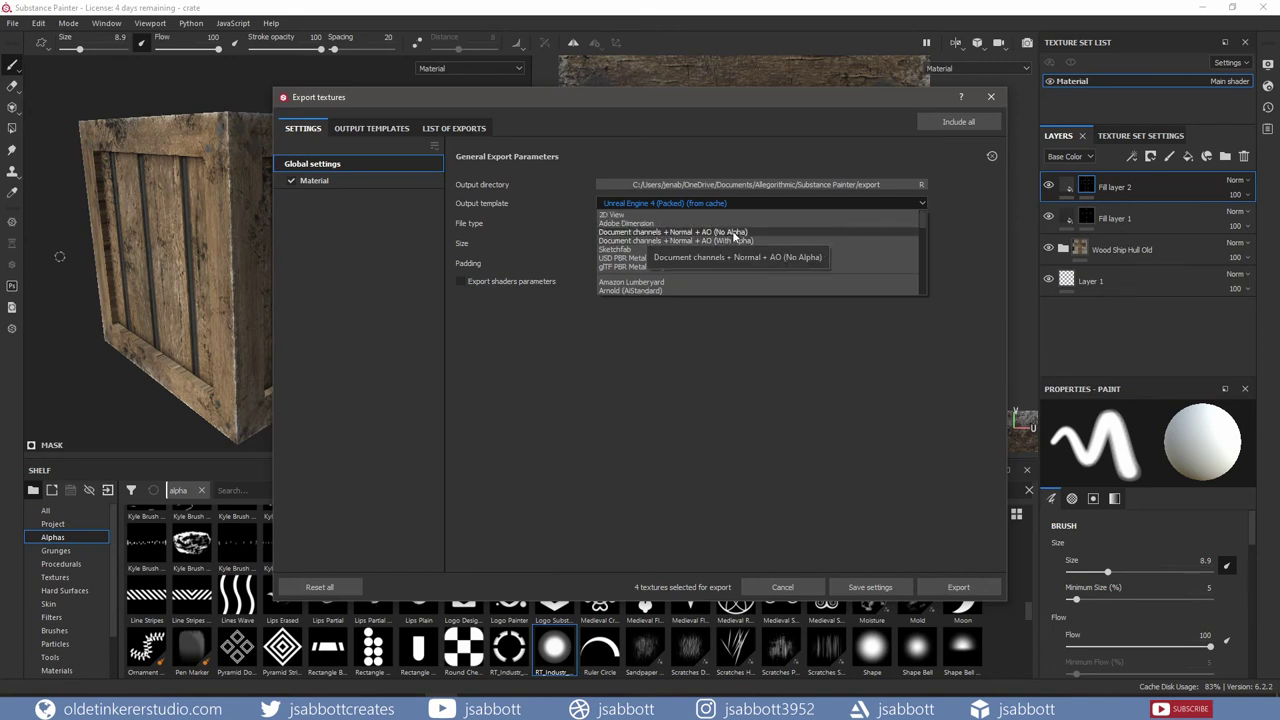
left_click(735, 233)
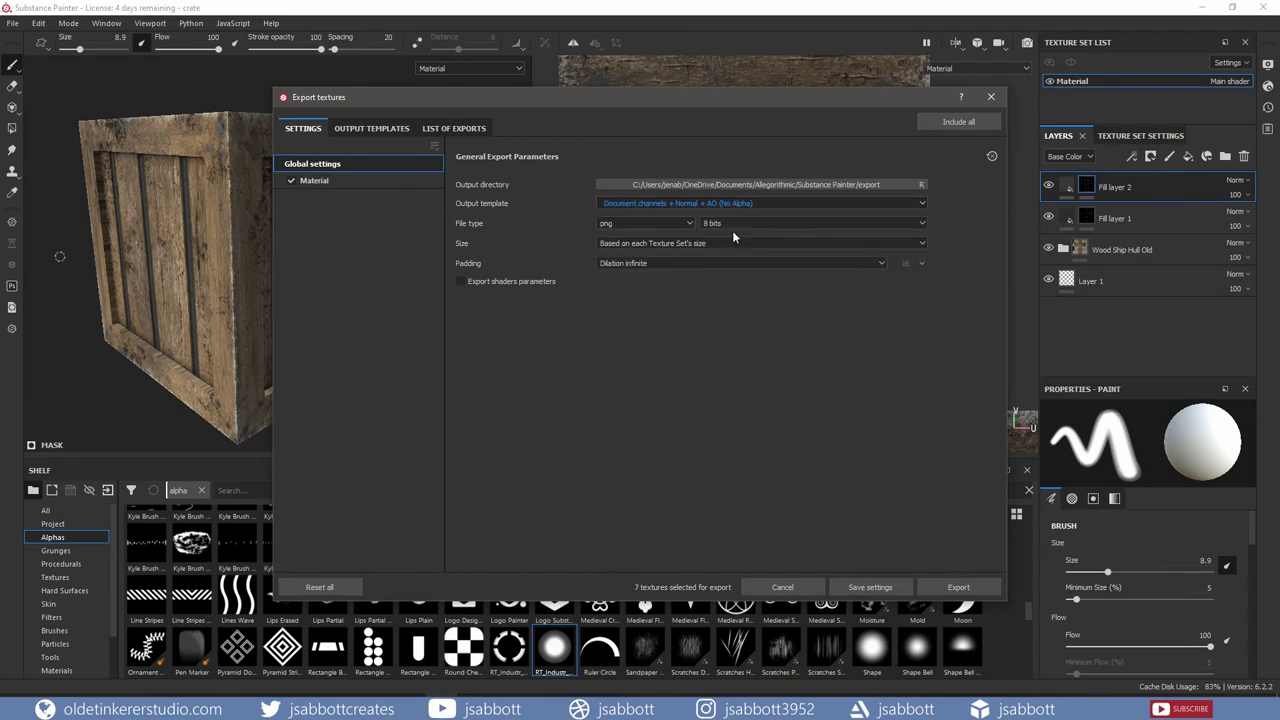
left_click(951, 584)
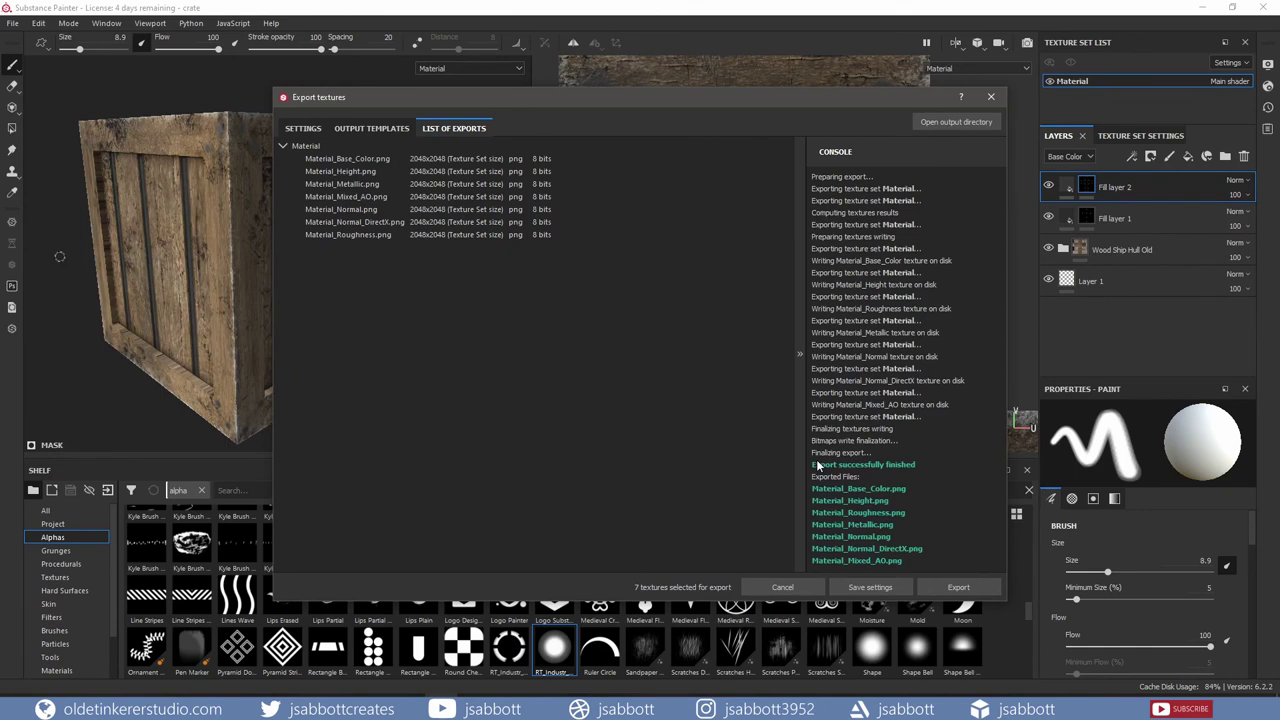
key("Escape")
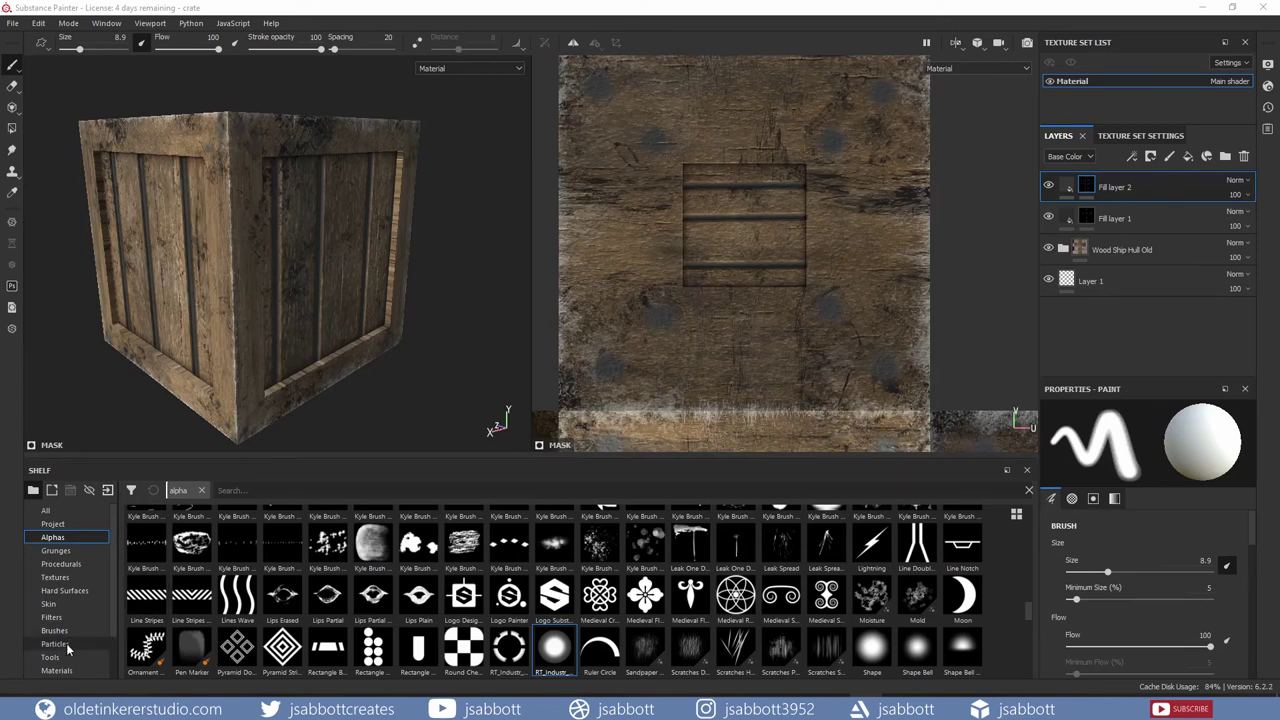
- Import the exported Material_Normal_DirectX.png through the Textures shelf as a texture into project 'crate'
scroll(67, 650, "down", 2)
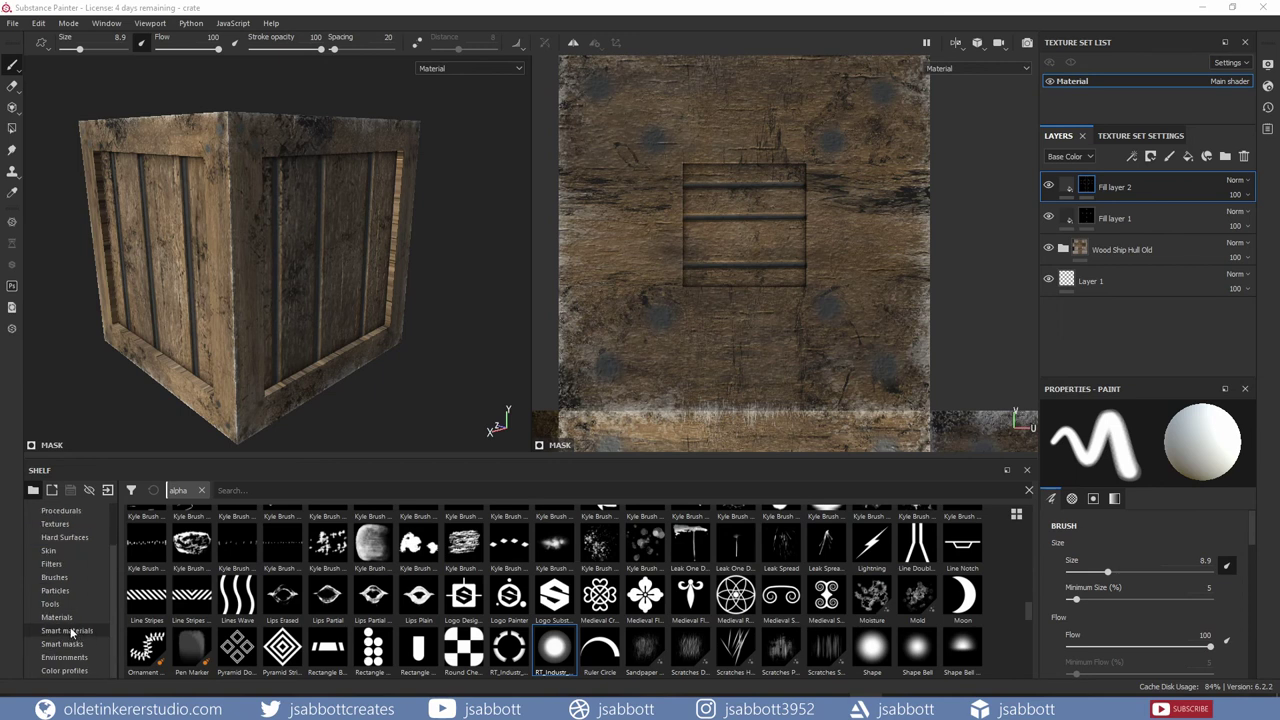
scroll(73, 626, "up", 2)
left_click(56, 564)
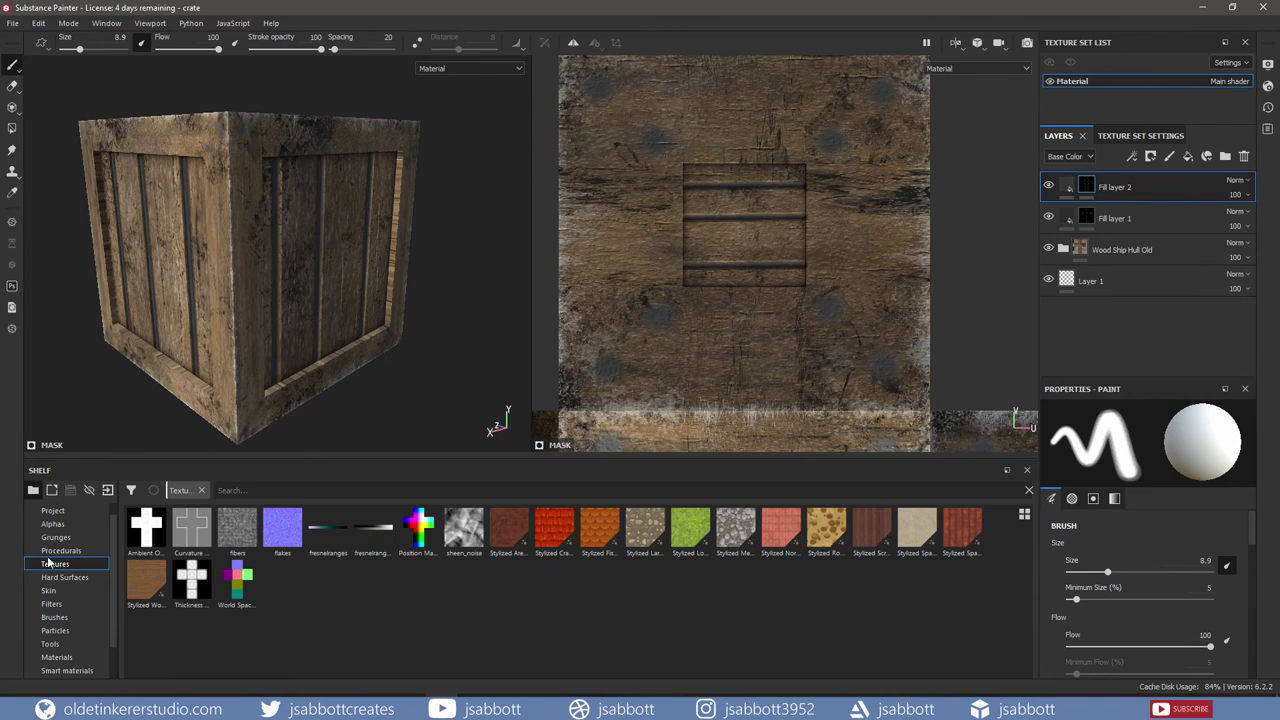
left_click_drag(285, 550, 374, 612)
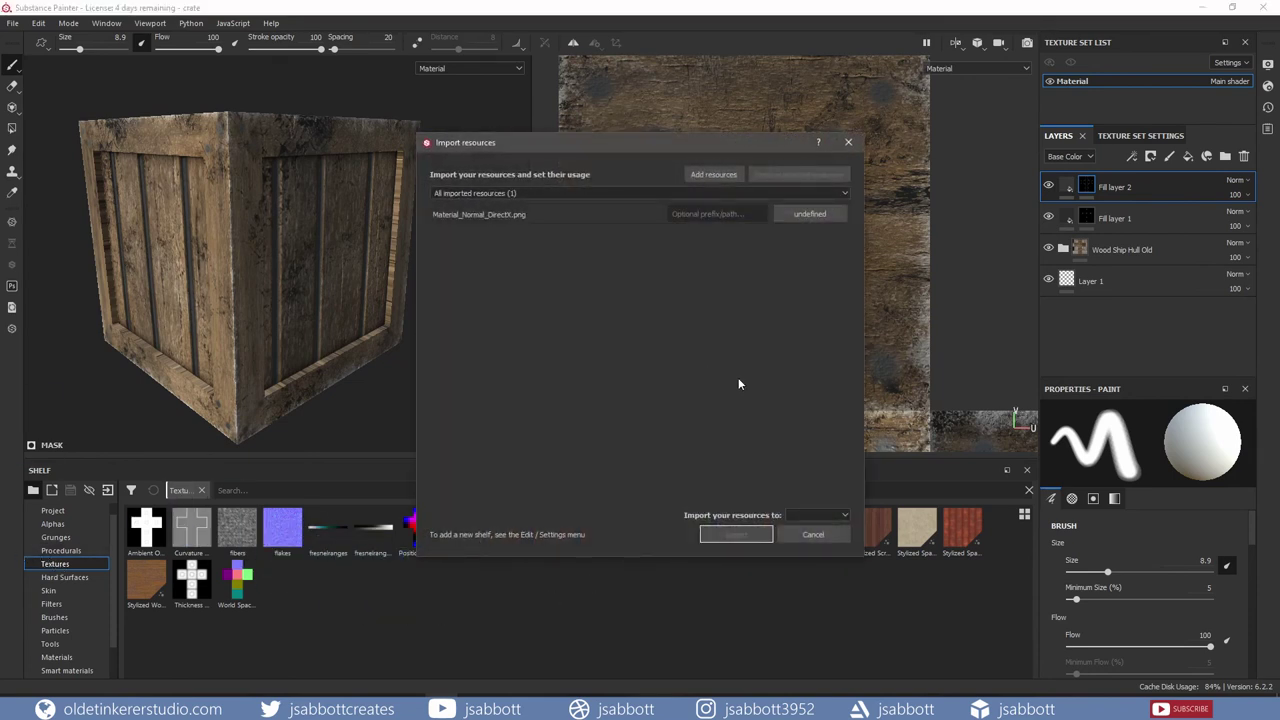
left_click(839, 221)
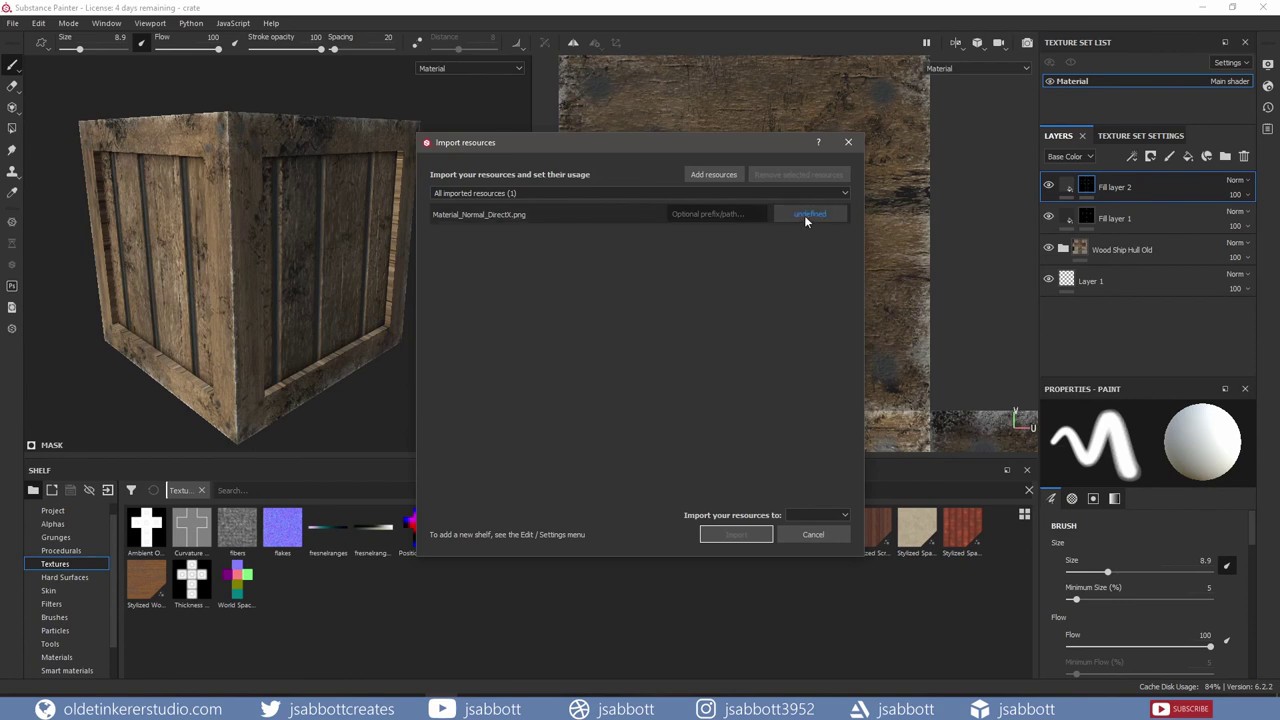
left_click(806, 216)
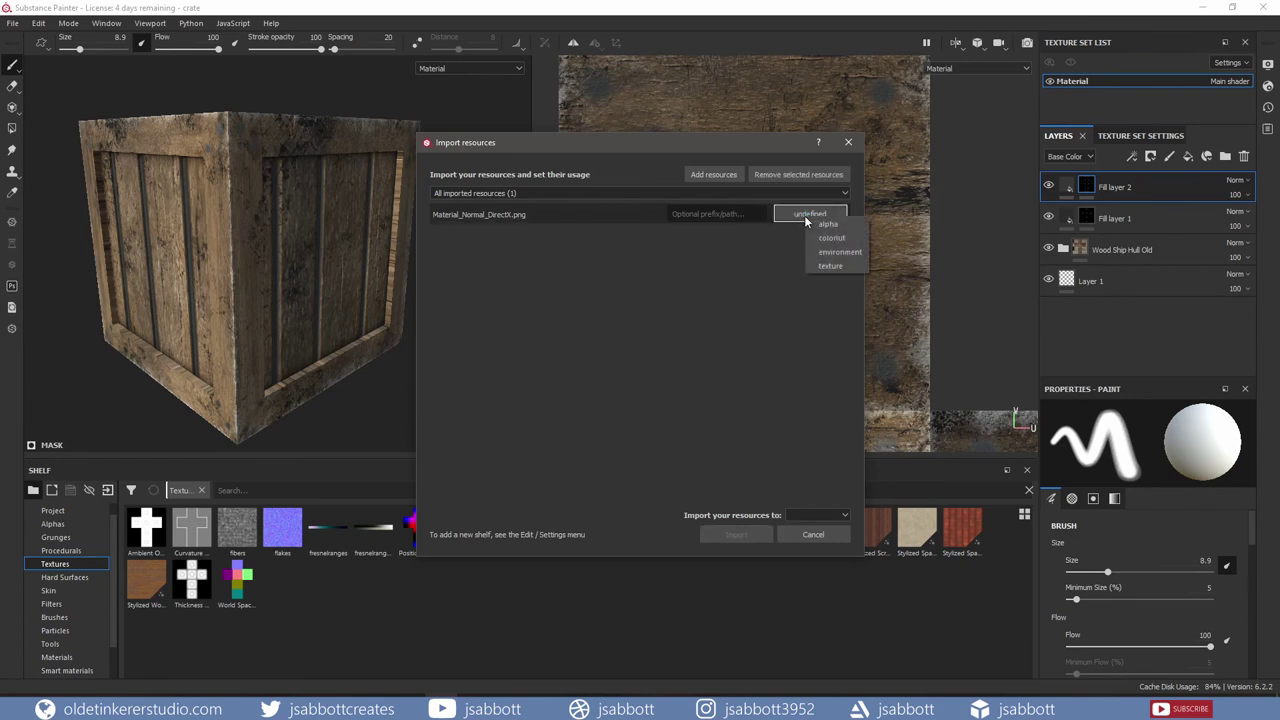
left_click(841, 266)
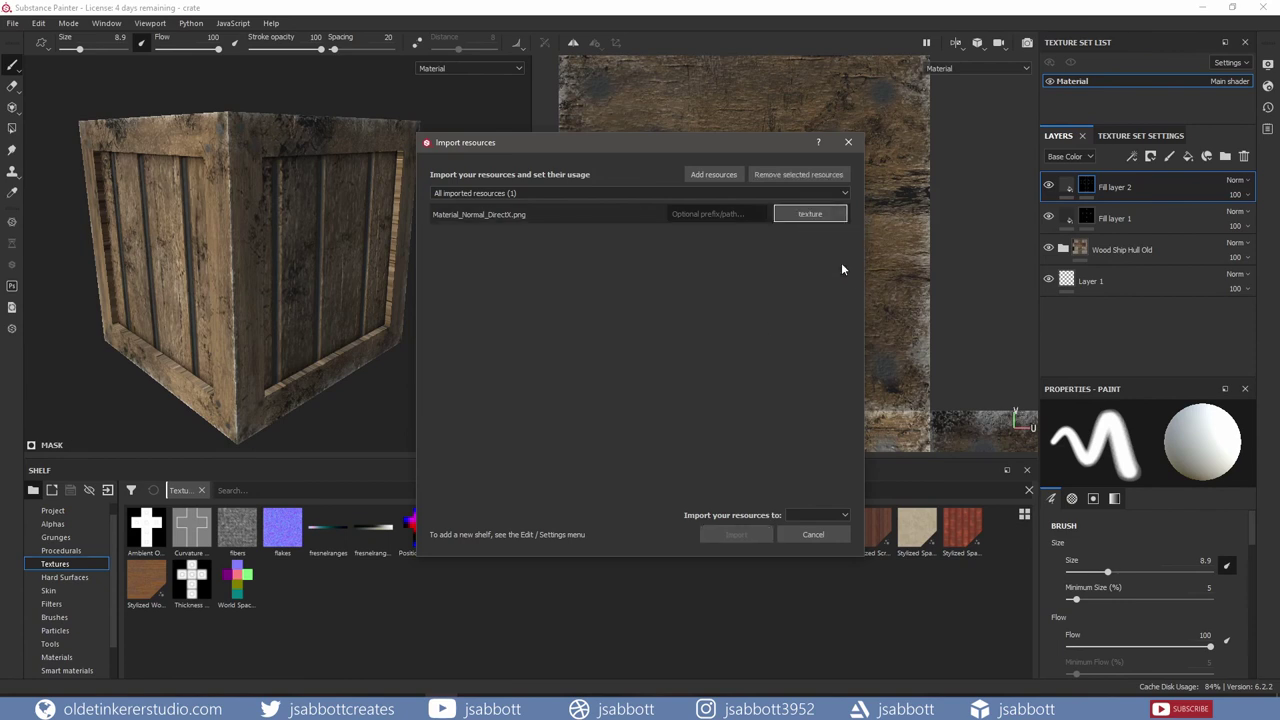
left_click(804, 515)
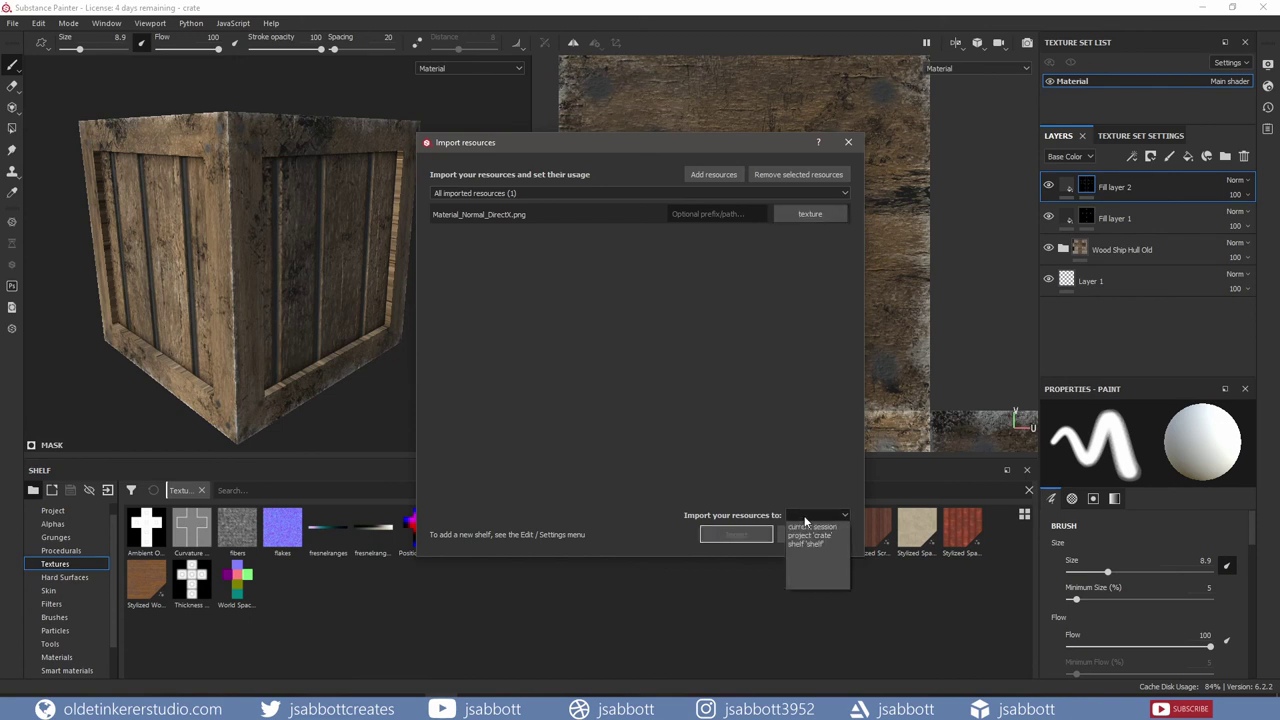
left_click(813, 536)
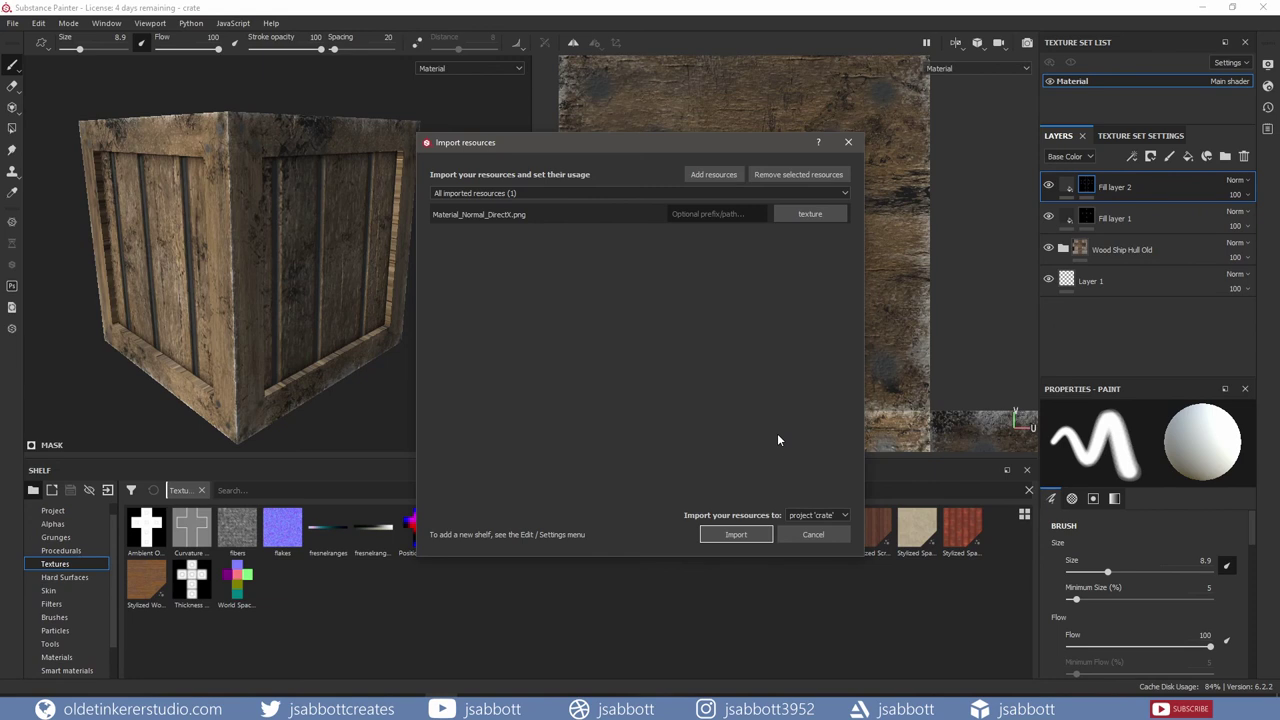
left_click(740, 536)
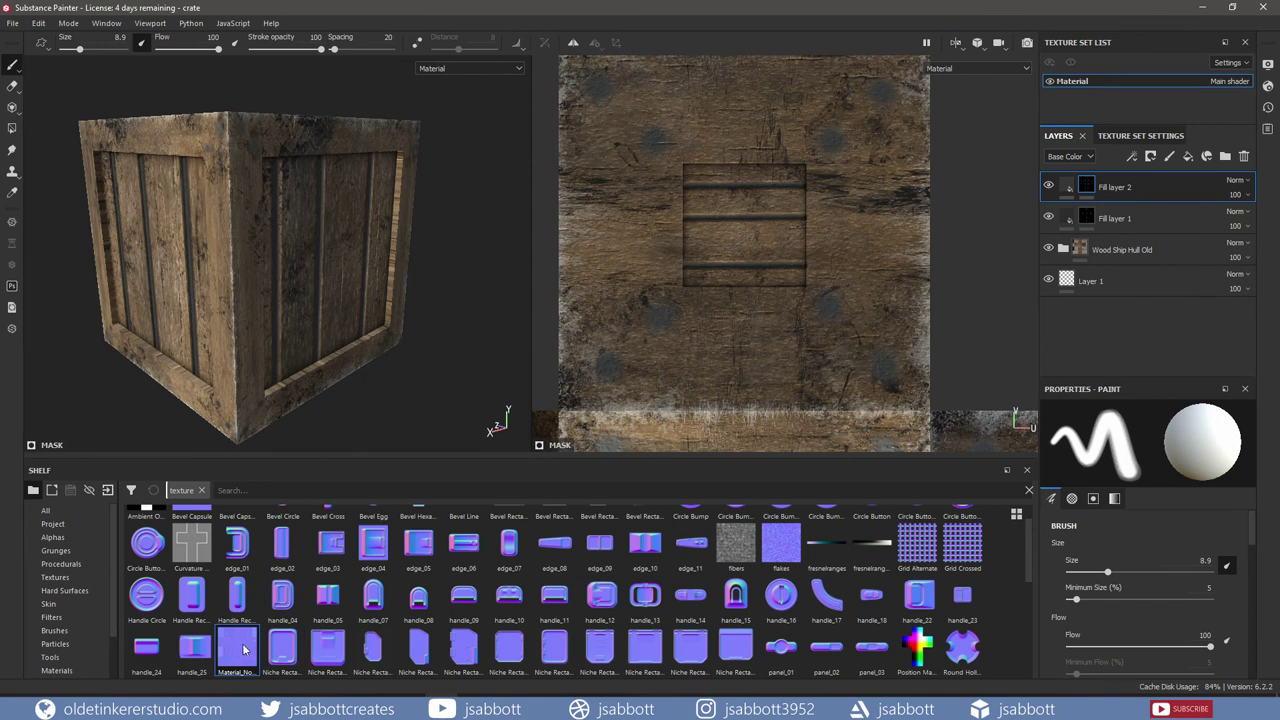
- Put Material_Normal_DirectX from the shelf into the Texture Set Settings normal map slot
left_click(1148, 136)
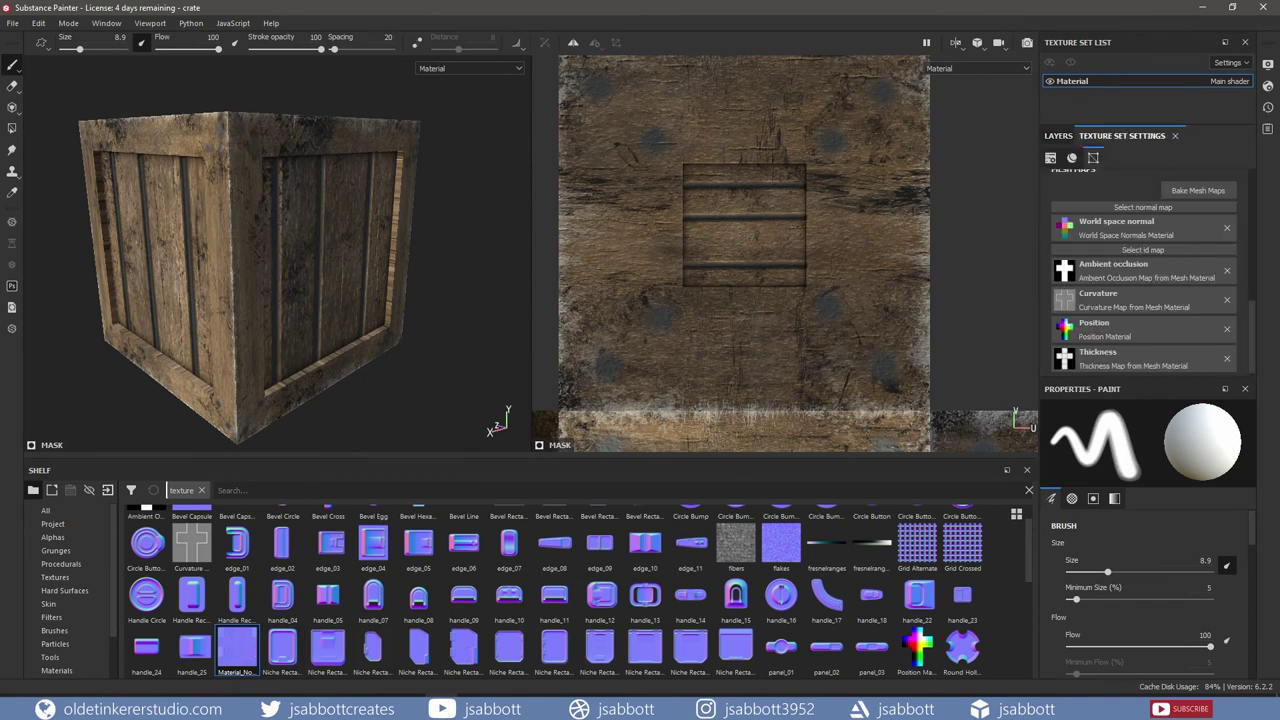
left_click_drag(242, 652, 1098, 208)
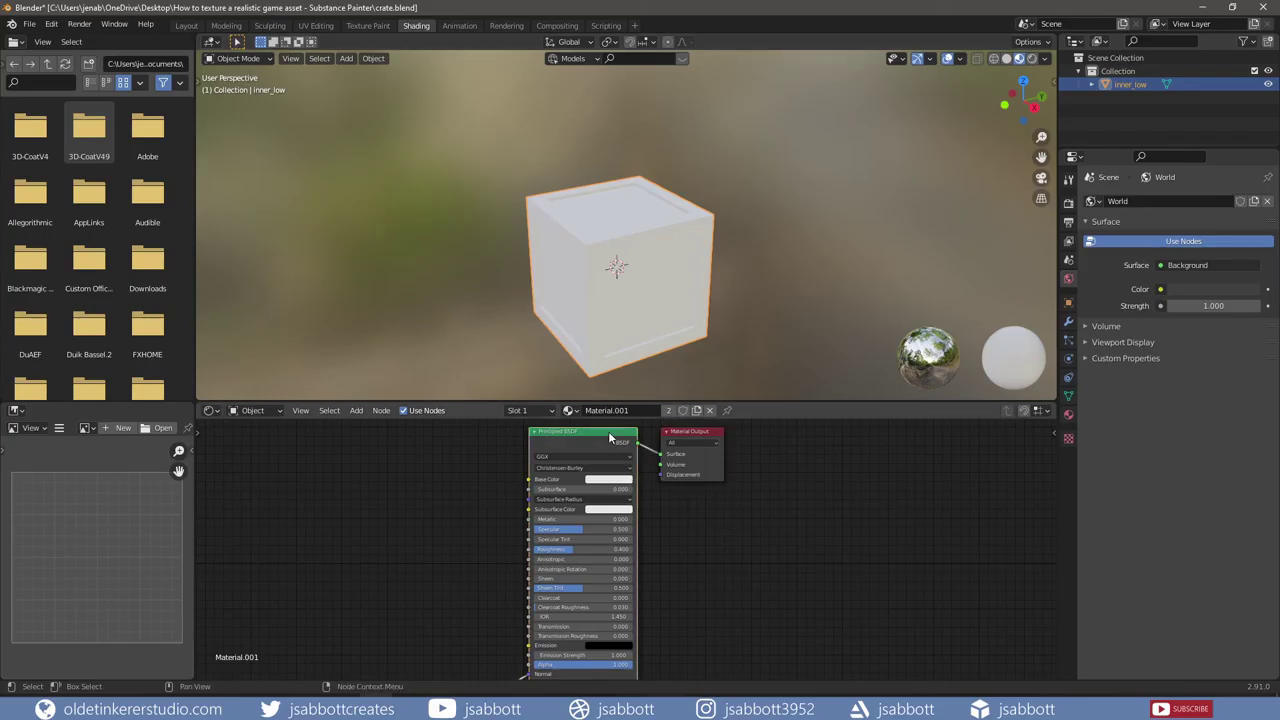
- Wire the exported crate maps into the Principled BSDF with Node Wrangler's Ctrl+Shift+T and view the textured crate
key("ctrl+shift+t")
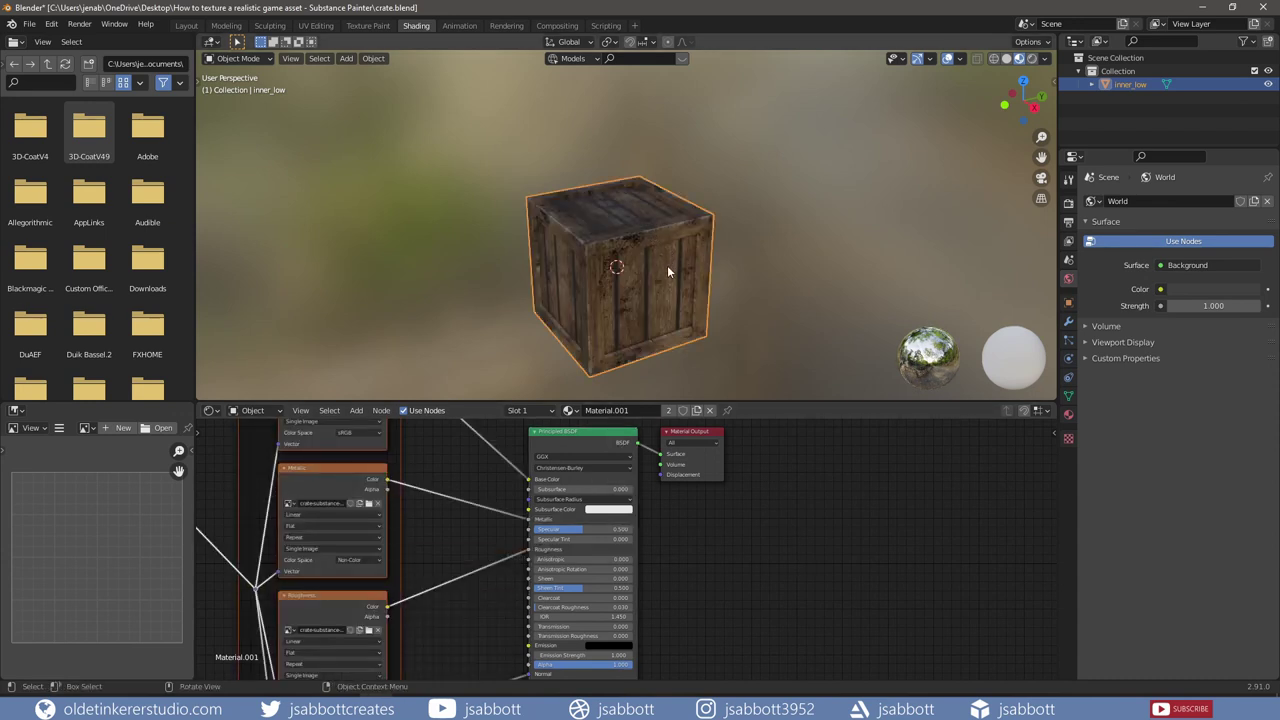
middle_click_drag(667, 265, 529, 194)
scroll(665, 215, "up", 3)
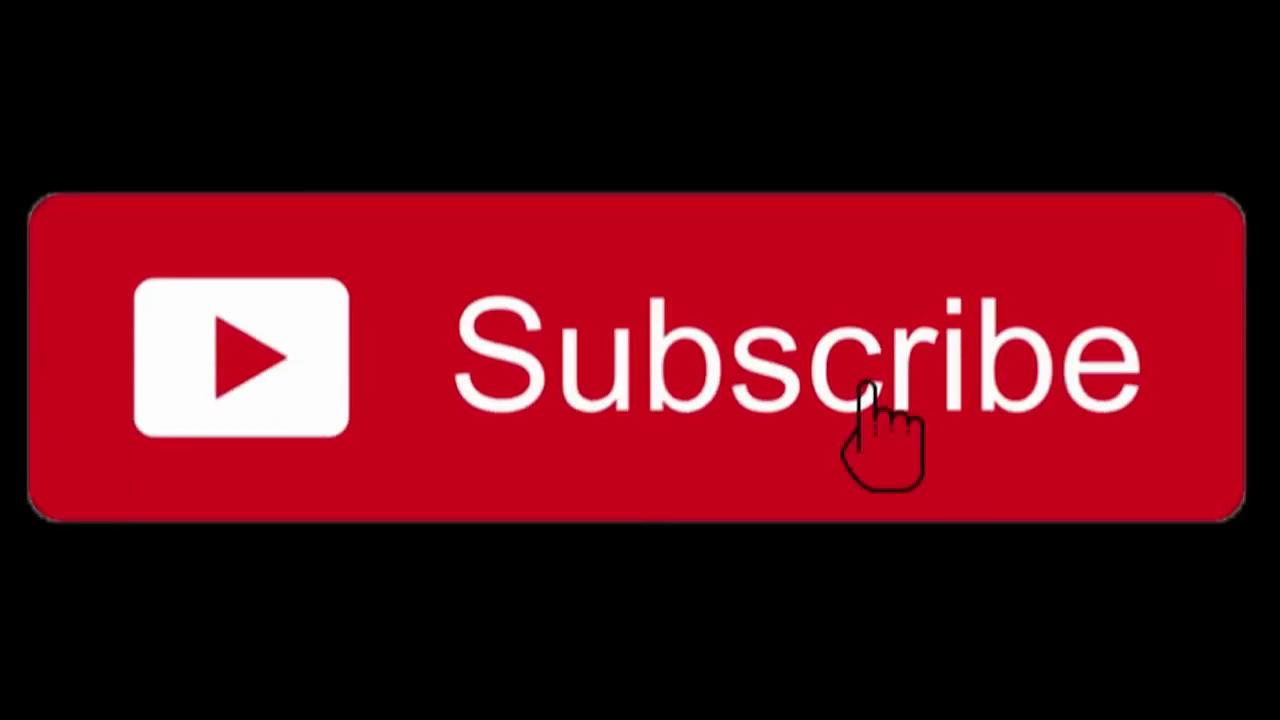